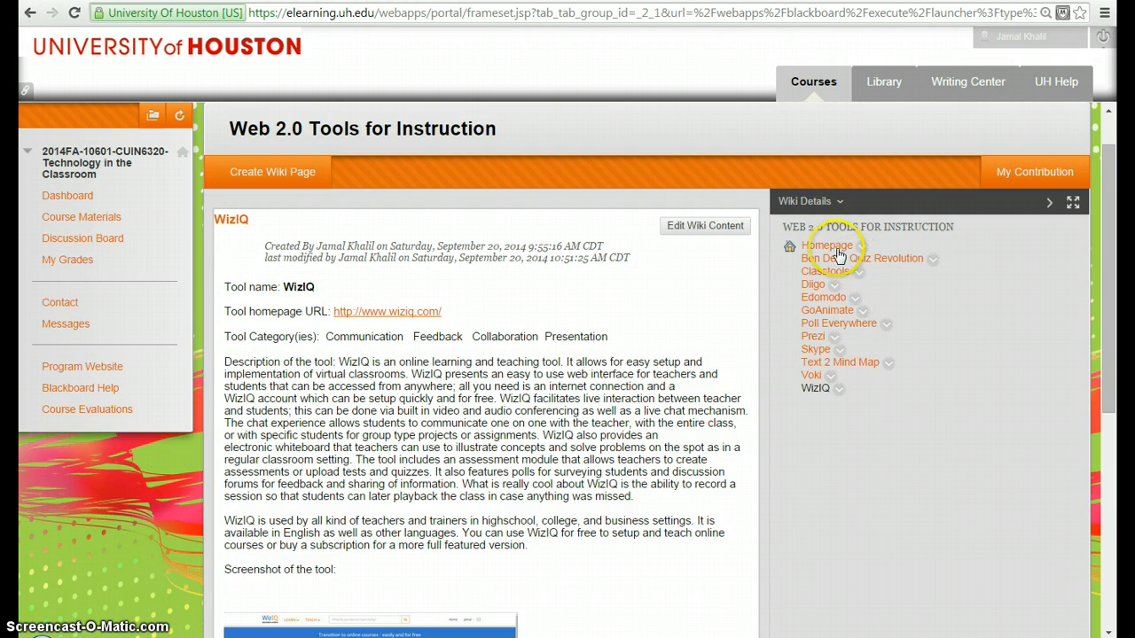
{"action": "left_click", "coordinate": [1115, 265]}
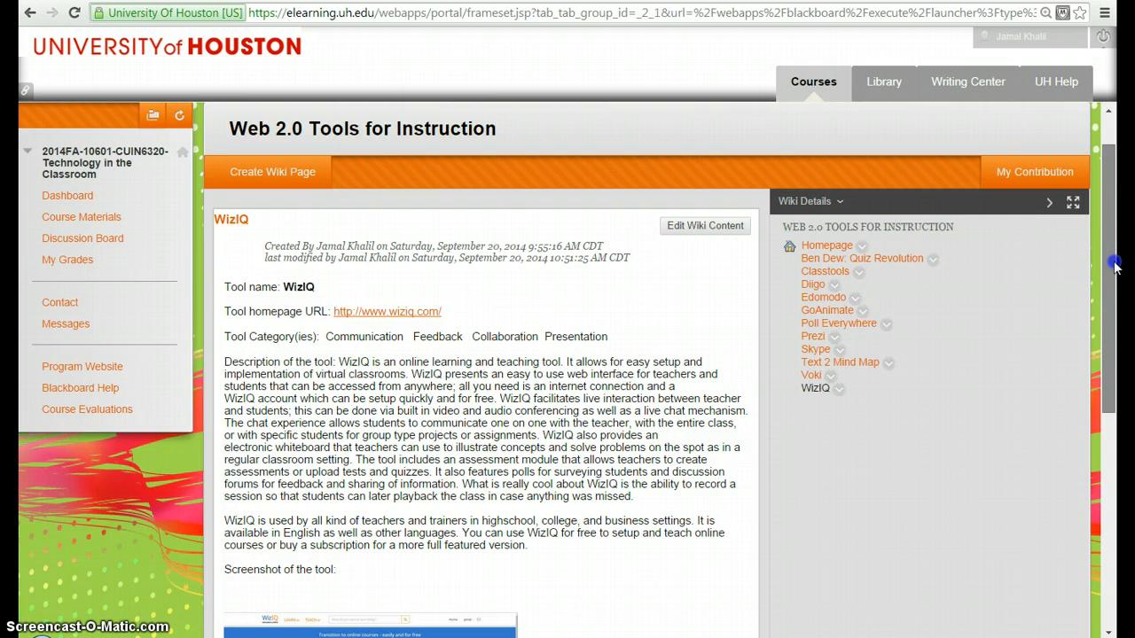
{"action": "left_click_drag", "start_coordinate": [1114, 265], "coordinate": [1117, 229]}
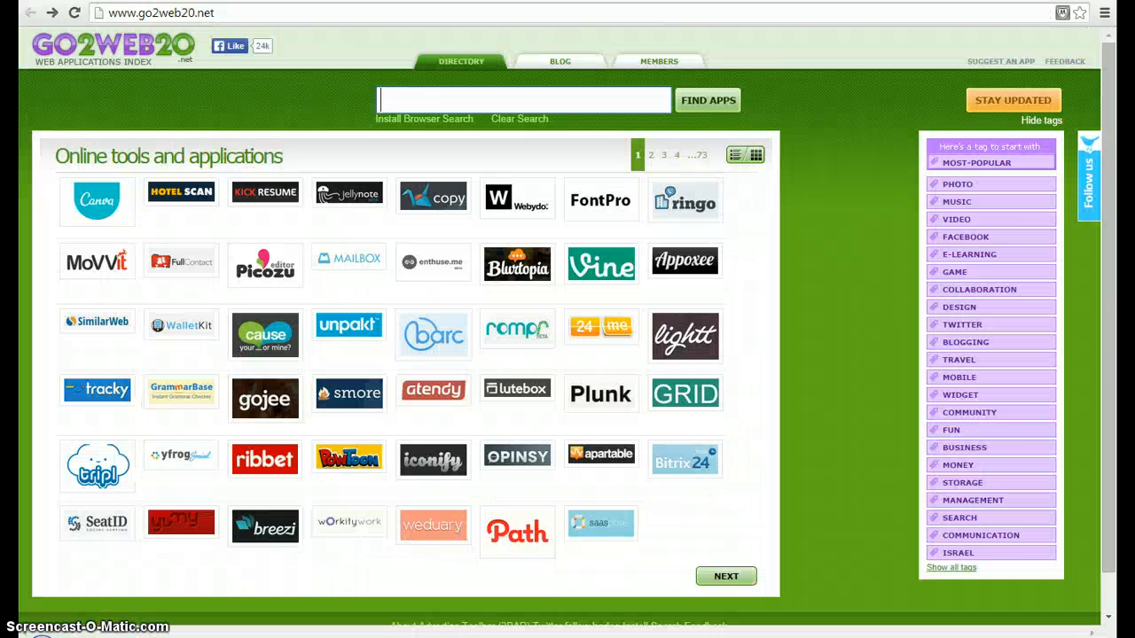
Step: Search the Go2web20 online tools directory for "wiziq"
{"action": "left_click", "coordinate": [405, 101]}
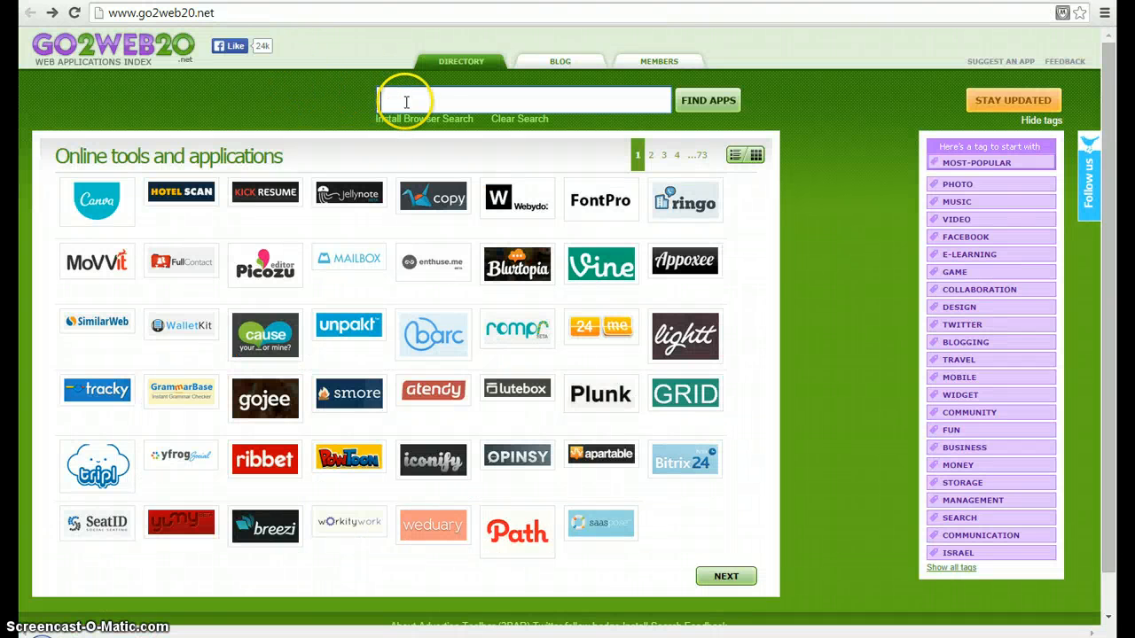
{"action": "type", "text": "wiziq"}
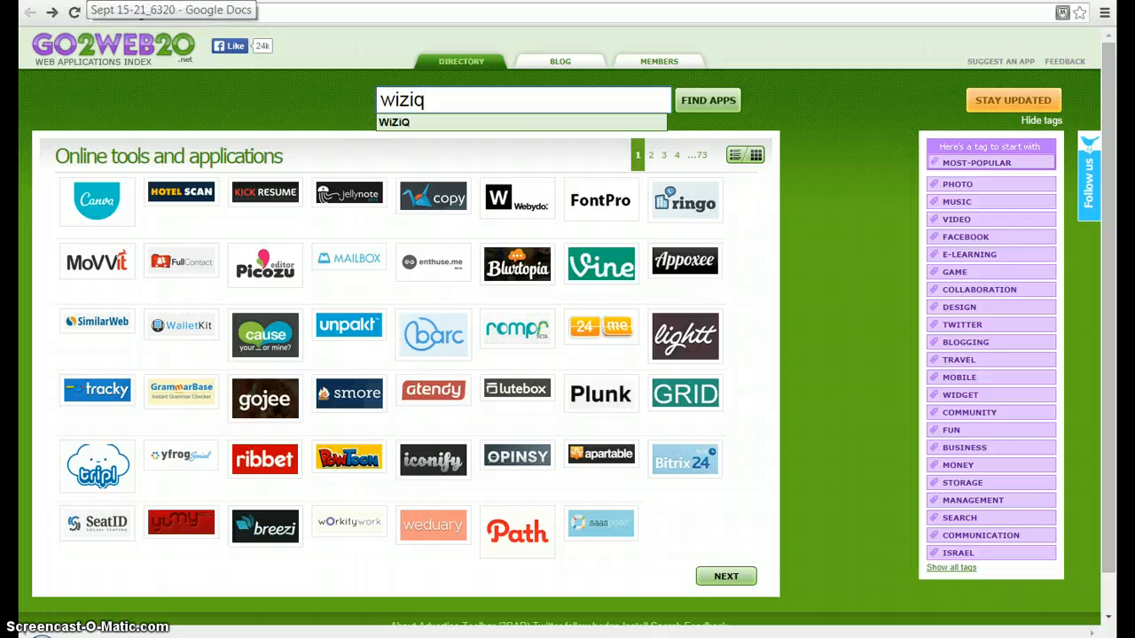
{"action": "left_click", "coordinate": [89, 1]}
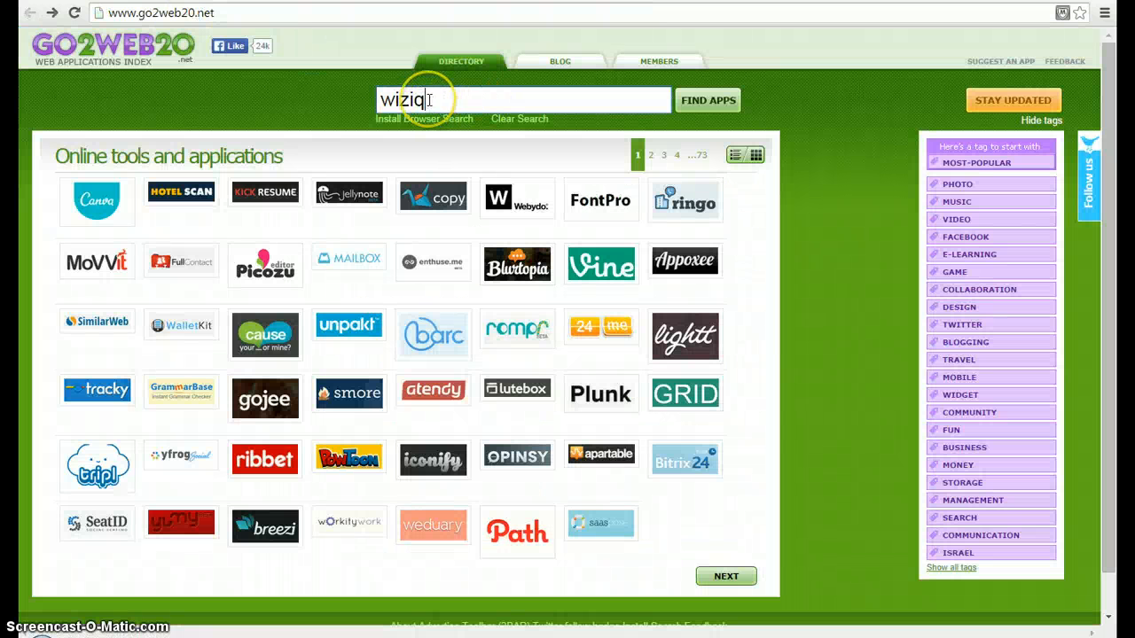
{"action": "left_click", "coordinate": [701, 100]}
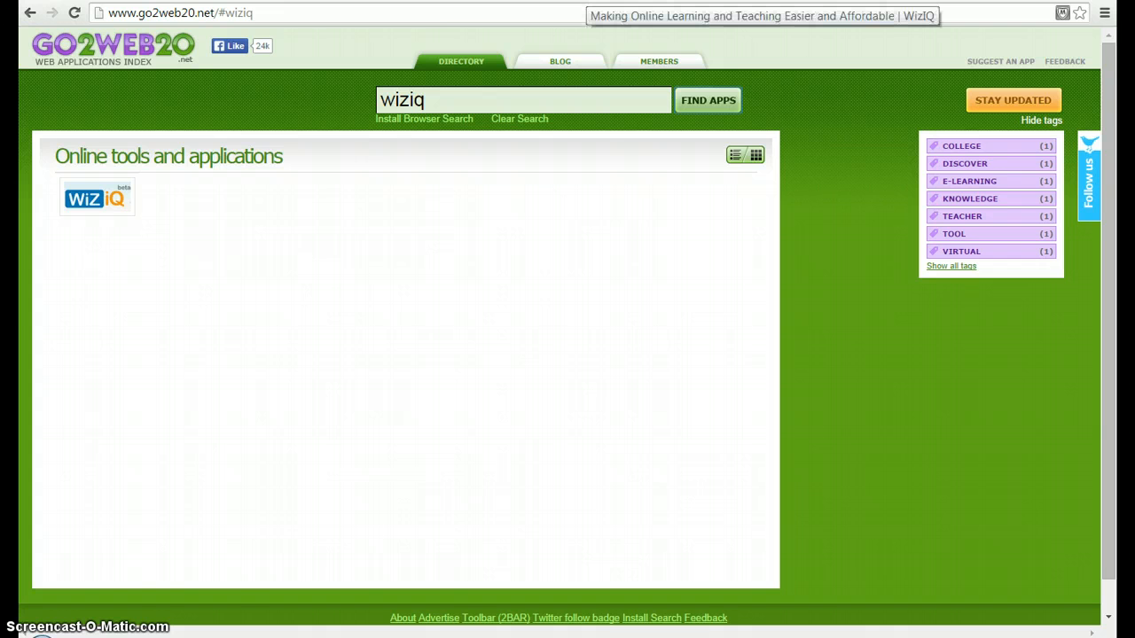
Step: Switch to the WizIQ website and look through the categories offered under Learn and Teach
{"action": "left_click", "coordinate": [586, 1]}
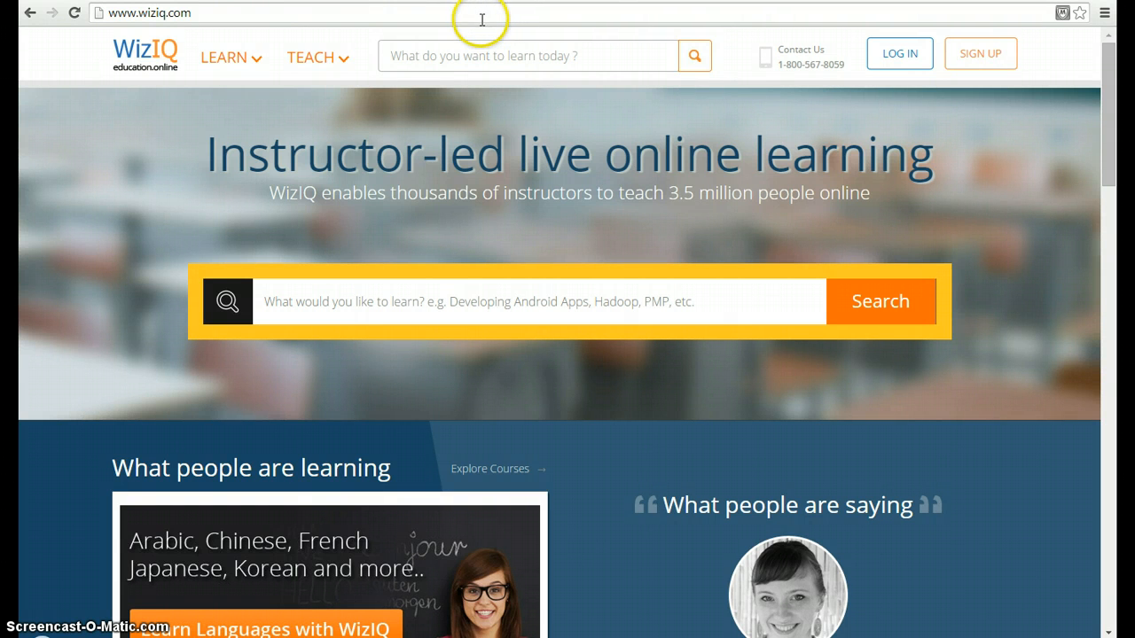
{"action": "mouse_move", "coordinate": [254, 61]}
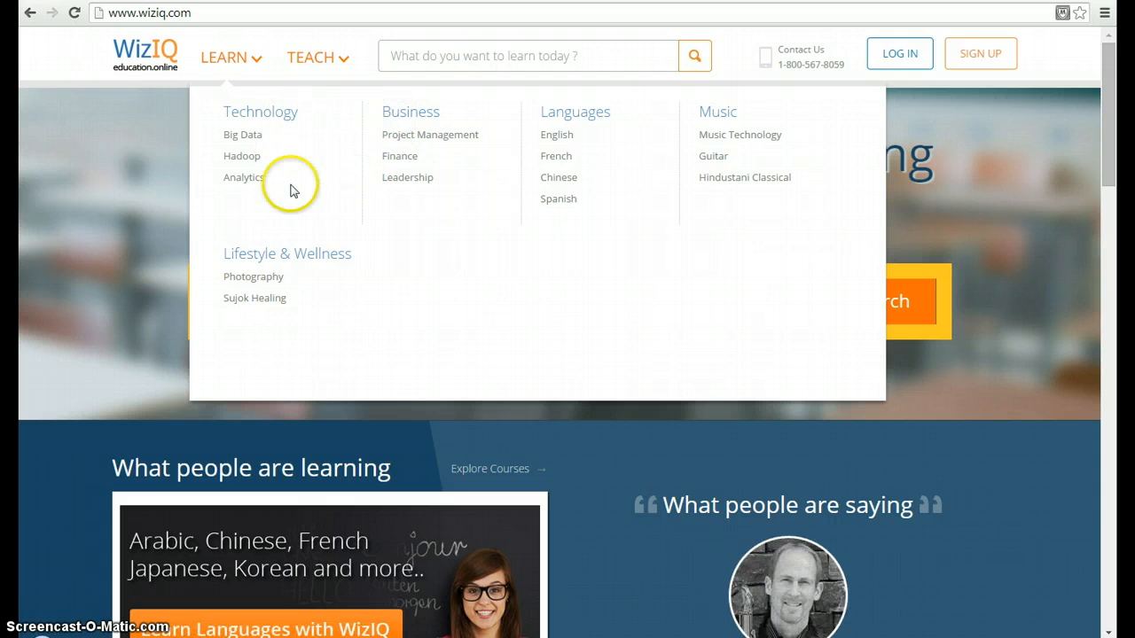
{"action": "mouse_move", "coordinate": [345, 55]}
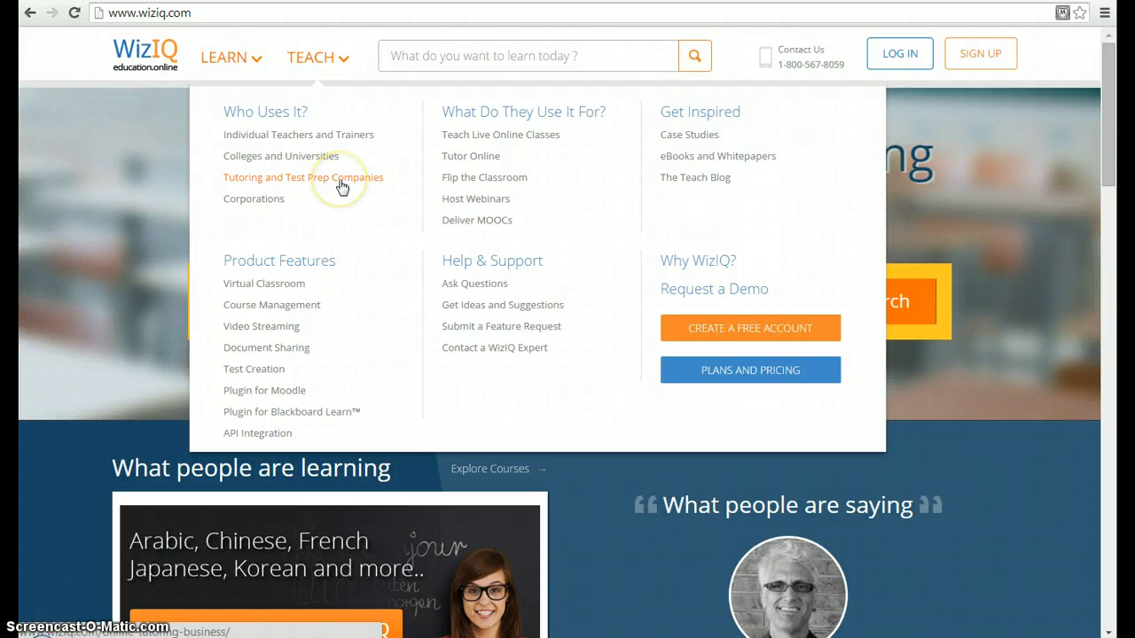
{"action": "left_click", "coordinate": [279, 206]}
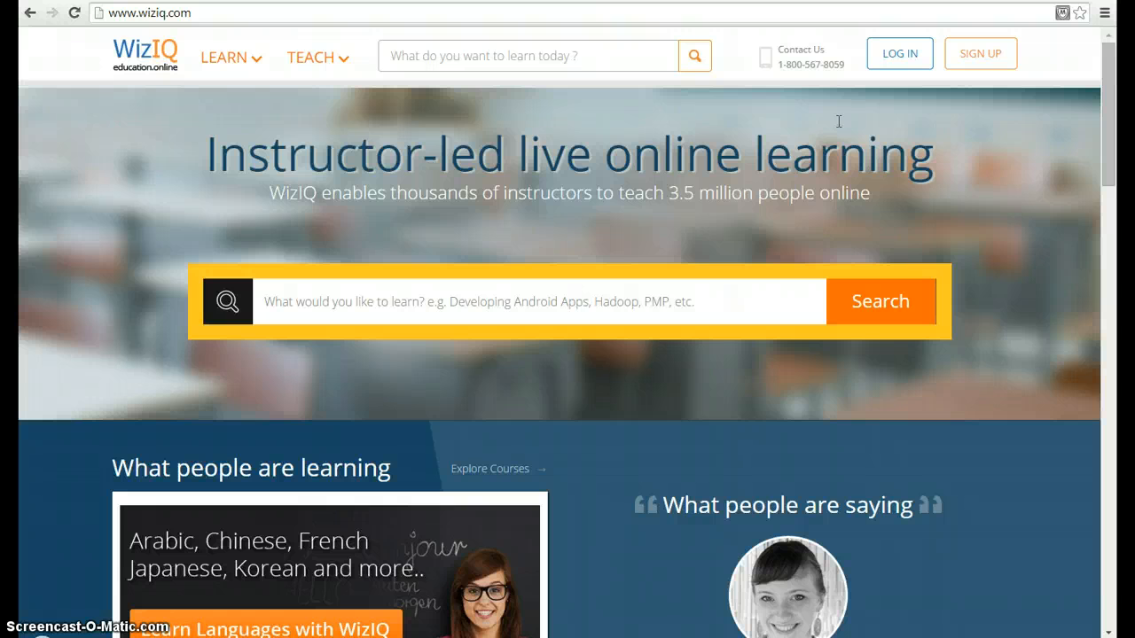
Step: Open the WizIQ sign-up page and display the form for creating a WizIQ account
{"action": "left_click", "coordinate": [990, 52]}
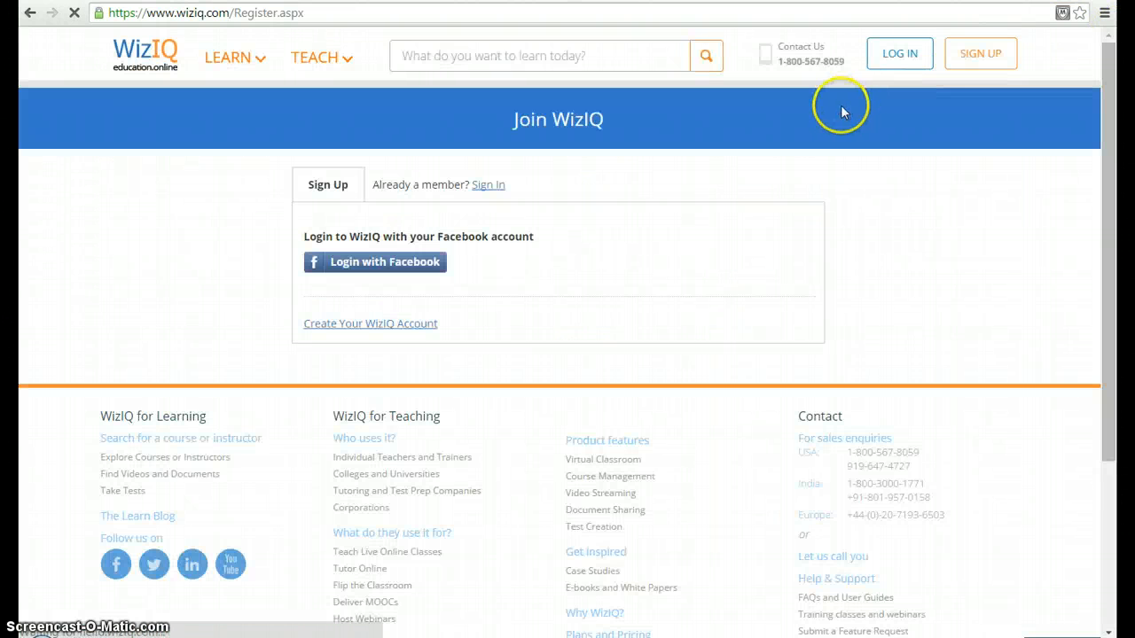
{"action": "left_click", "coordinate": [369, 324]}
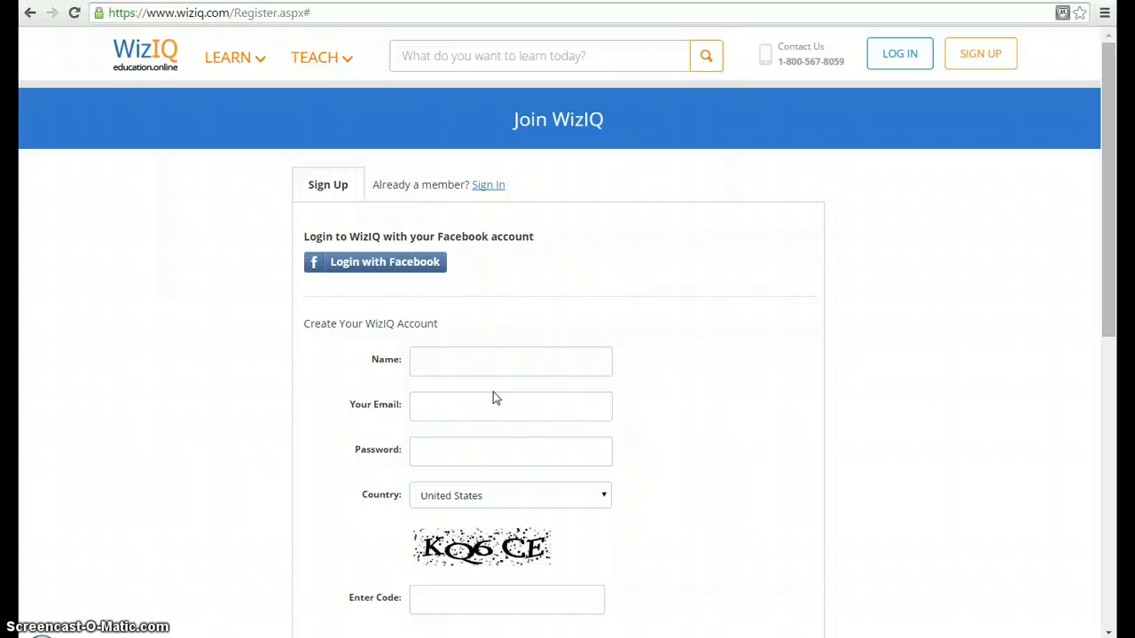
Step: Log in to WizIQ with the account e-mail and password, and decline to save the password in the browser
{"action": "left_click", "coordinate": [898, 55]}
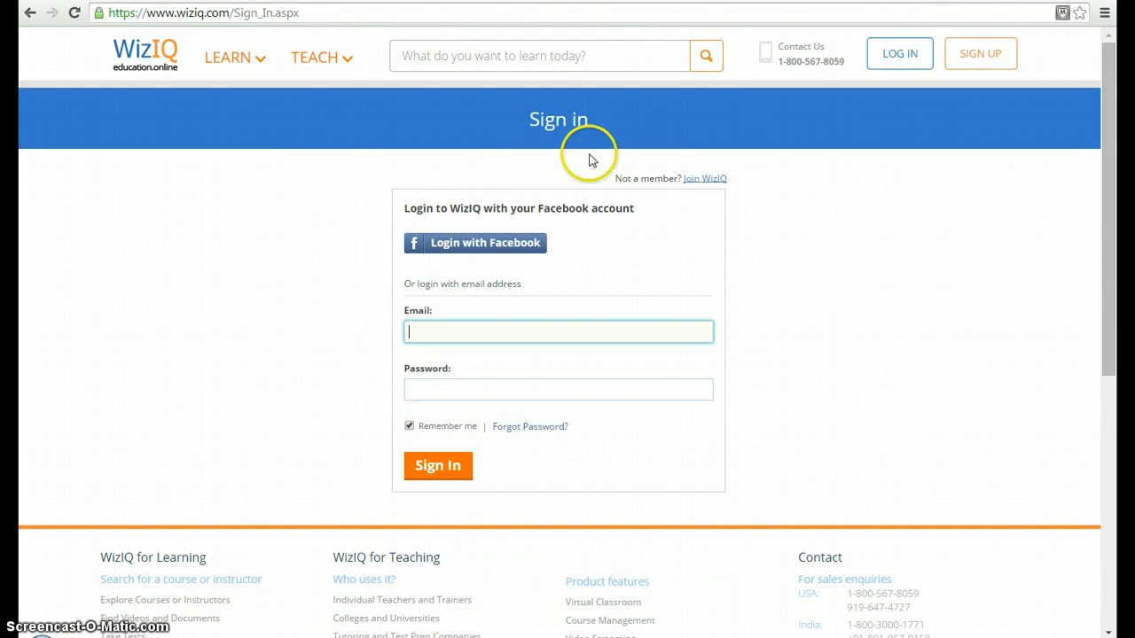
{"action": "type", "text": "jakhalil"}
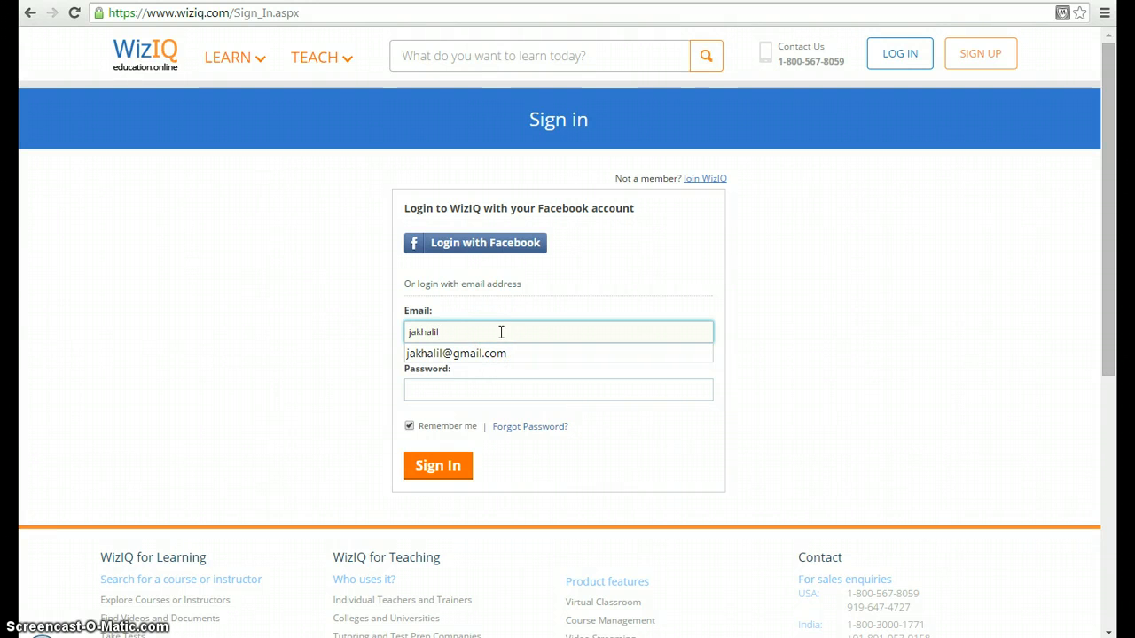
{"action": "left_click", "coordinate": [464, 354]}
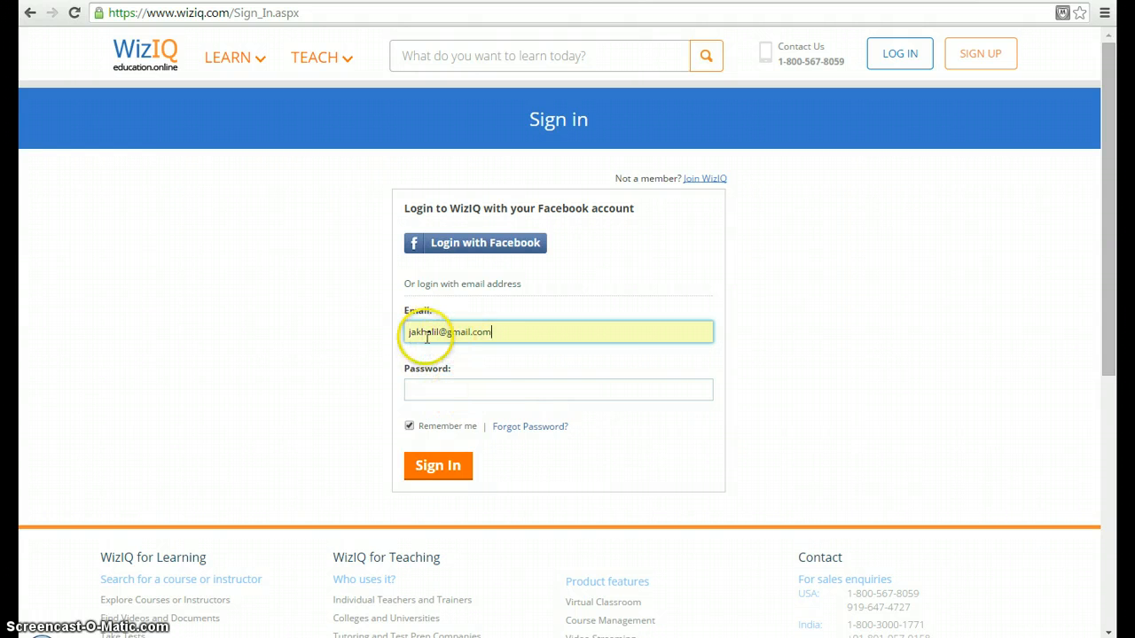
{"action": "left_click", "coordinate": [470, 391]}
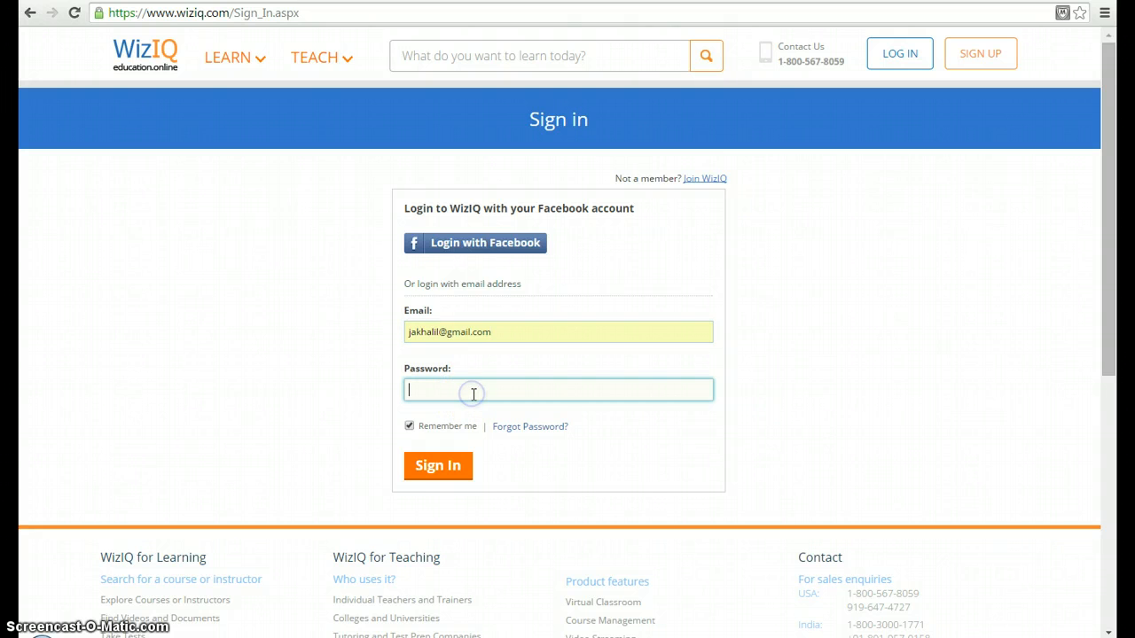
{"action": "type", "text": "••••••••"}
{"action": "left_click", "coordinate": [453, 466]}
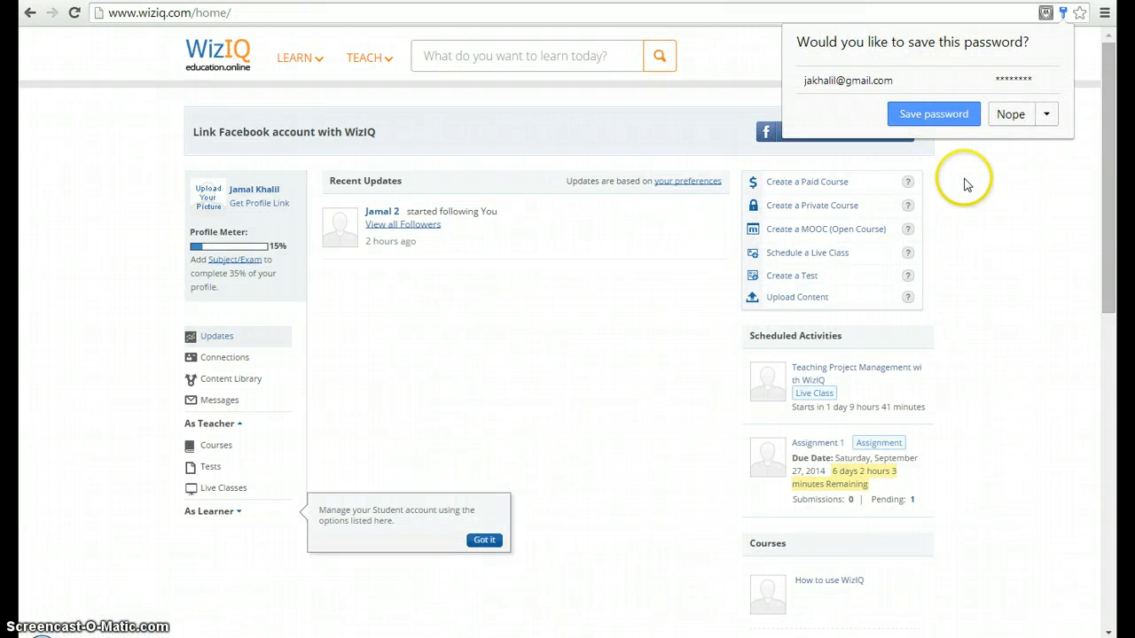
{"action": "left_click", "coordinate": [1012, 114]}
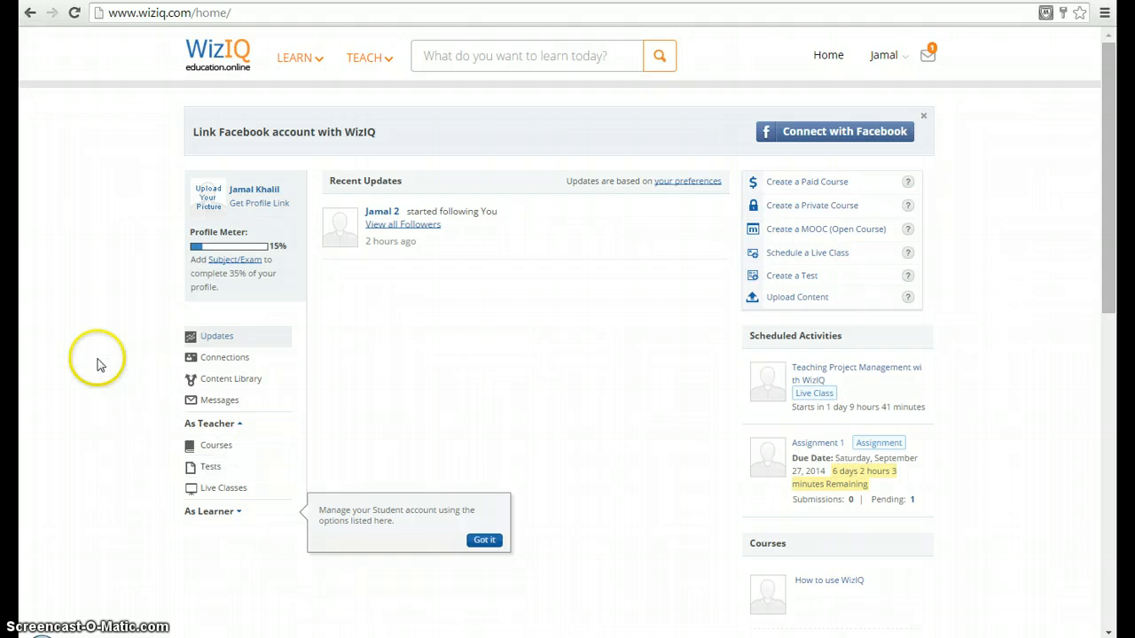
Step: Open Connections, examine the form for inviting new contacts by e-mail, and close it without inviting anyone
{"action": "left_click", "coordinate": [219, 363]}
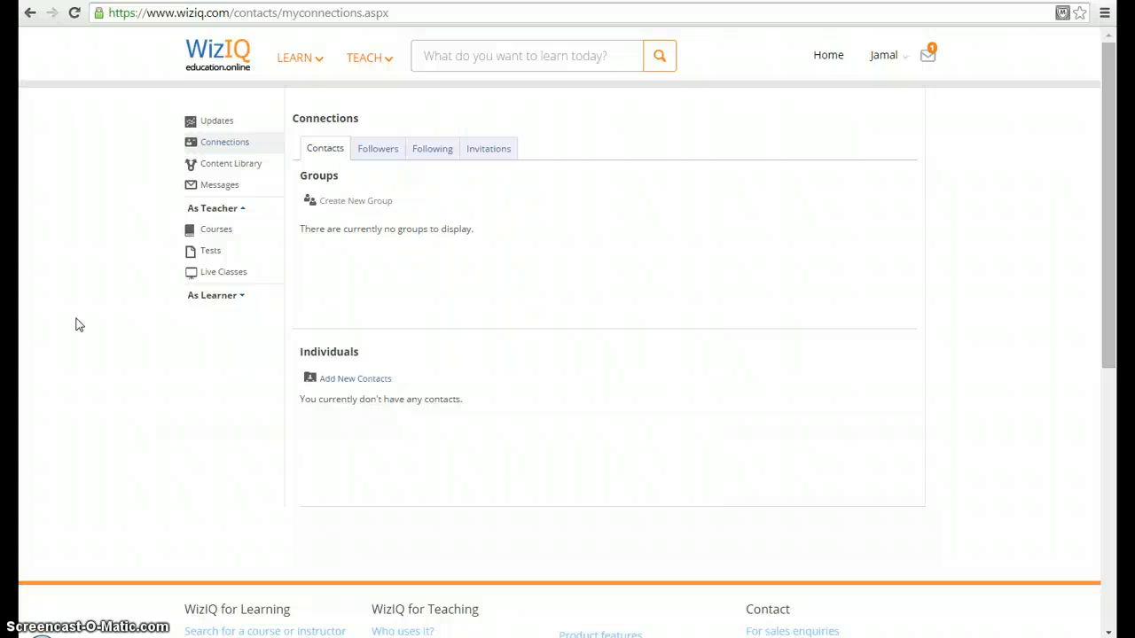
{"action": "left_click", "coordinate": [345, 379]}
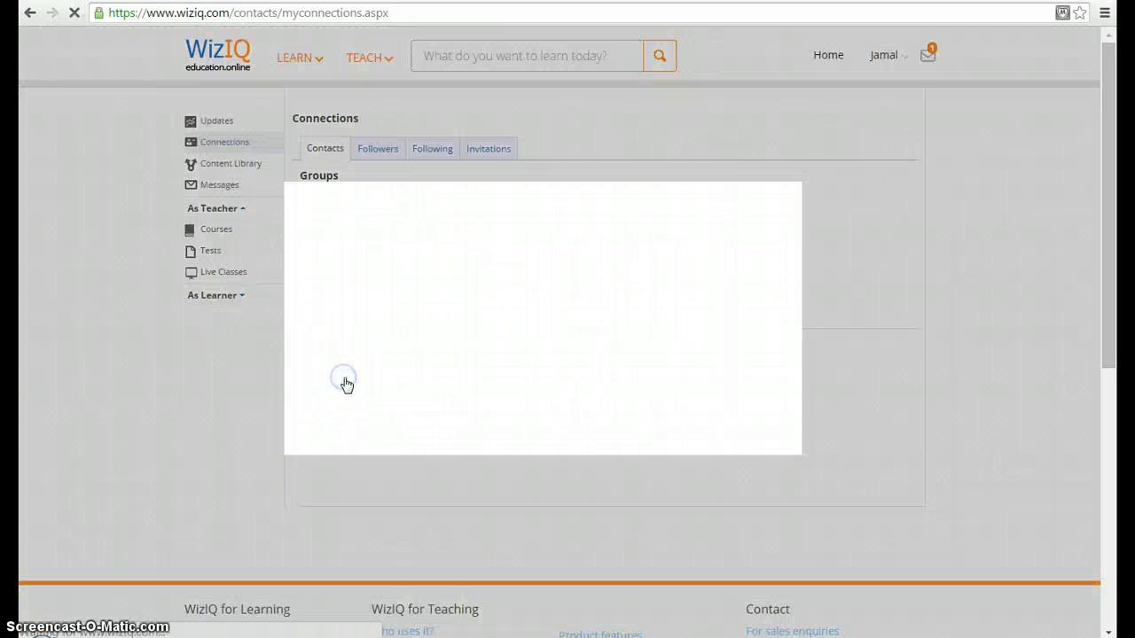
{"action": "left_click", "coordinate": [397, 288]}
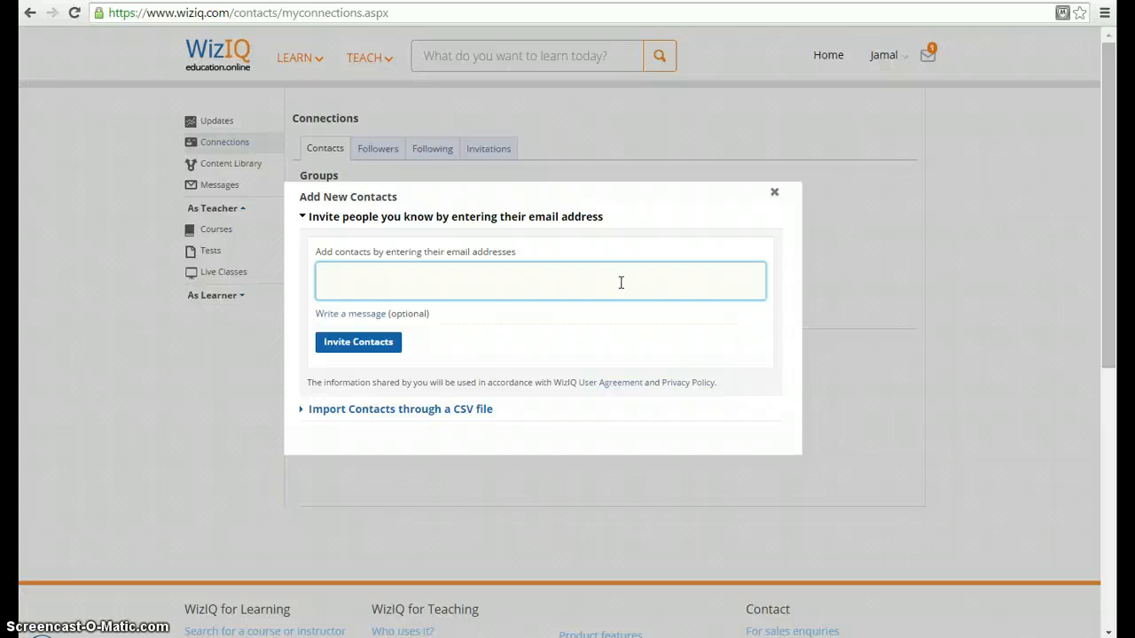
{"action": "left_click", "coordinate": [776, 195]}
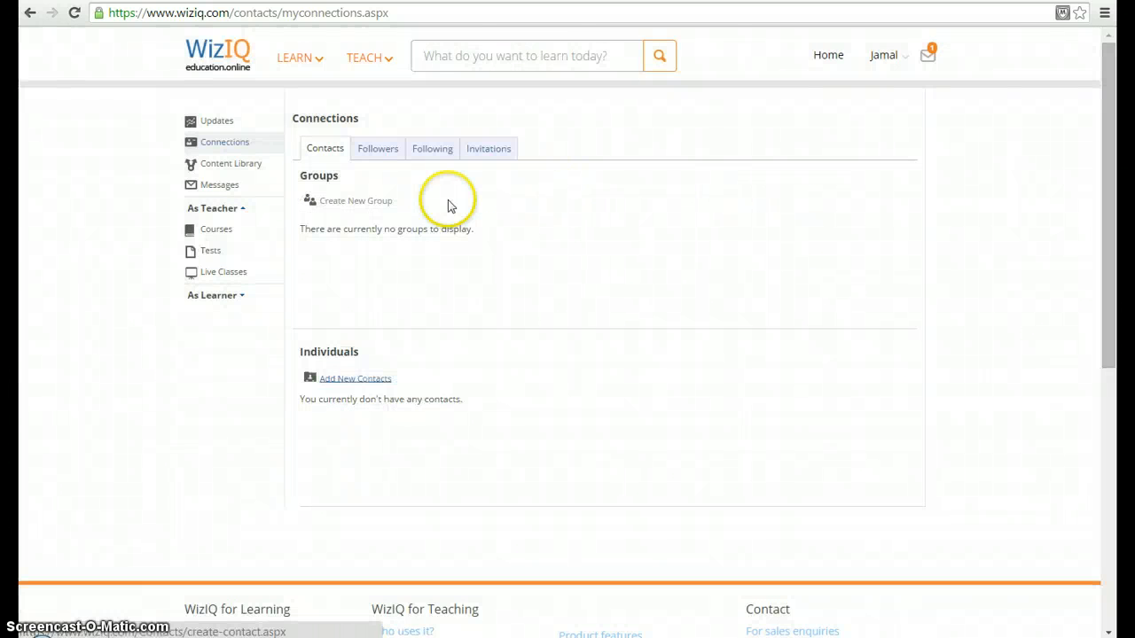
Step: View the Followers list in Connections and return to the home page
{"action": "left_click", "coordinate": [376, 154]}
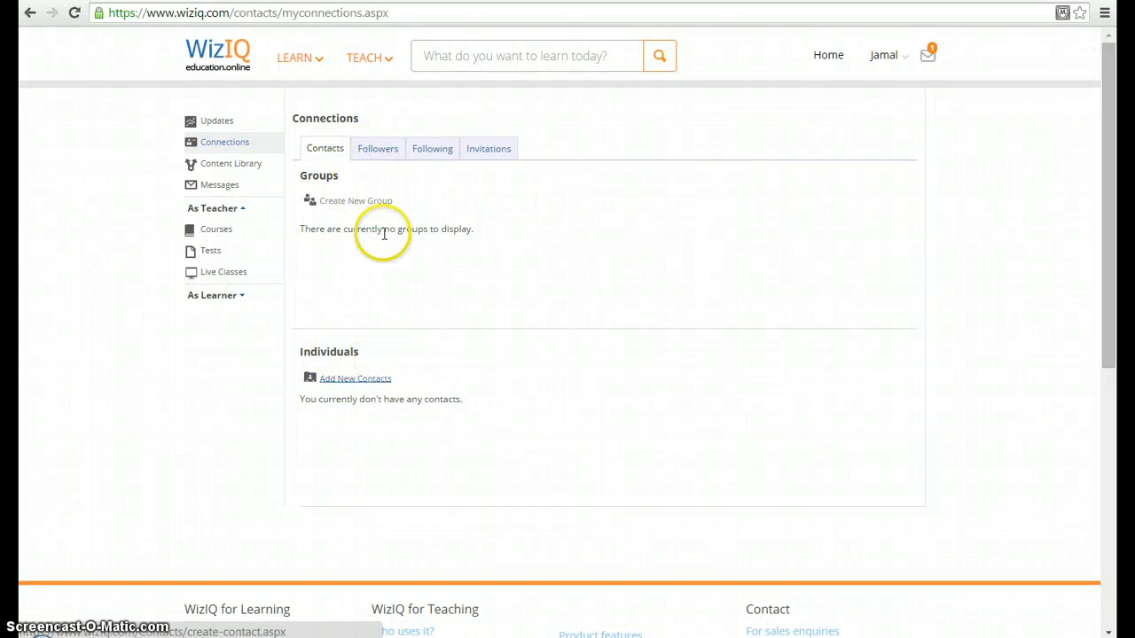
{"action": "left_click", "coordinate": [376, 151]}
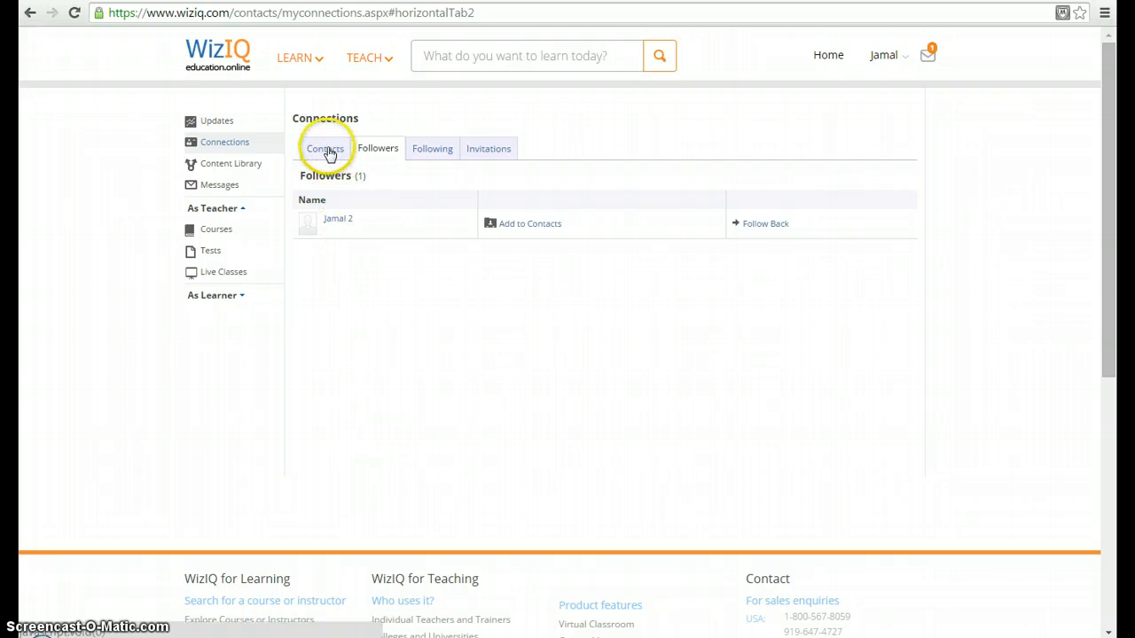
{"action": "left_click", "coordinate": [828, 60]}
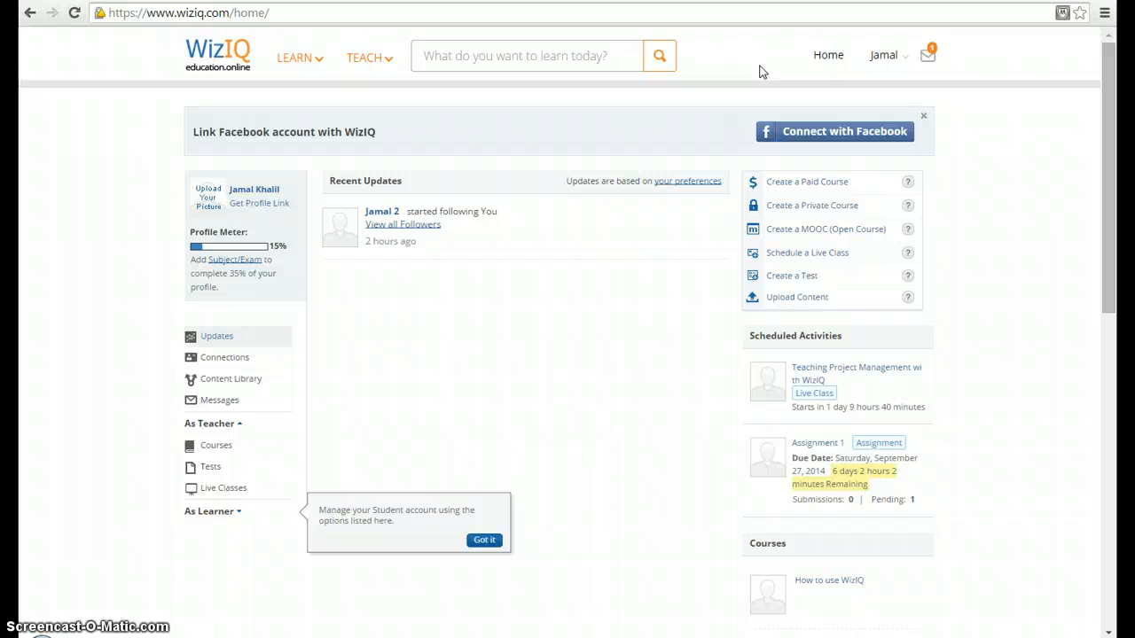
{"action": "left_click", "coordinate": [752, 71]}
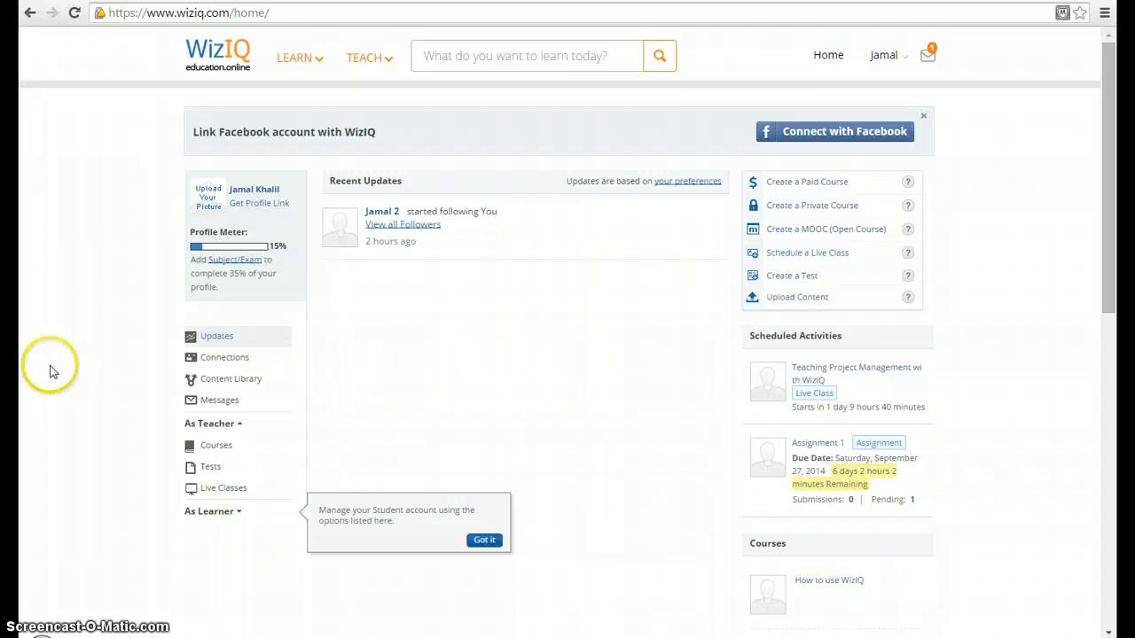
Step: Upload the file xr02-47 from the Ch 2 Assignment folder to the Content Library, using xr02-47 as its title
{"action": "left_click", "coordinate": [222, 380]}
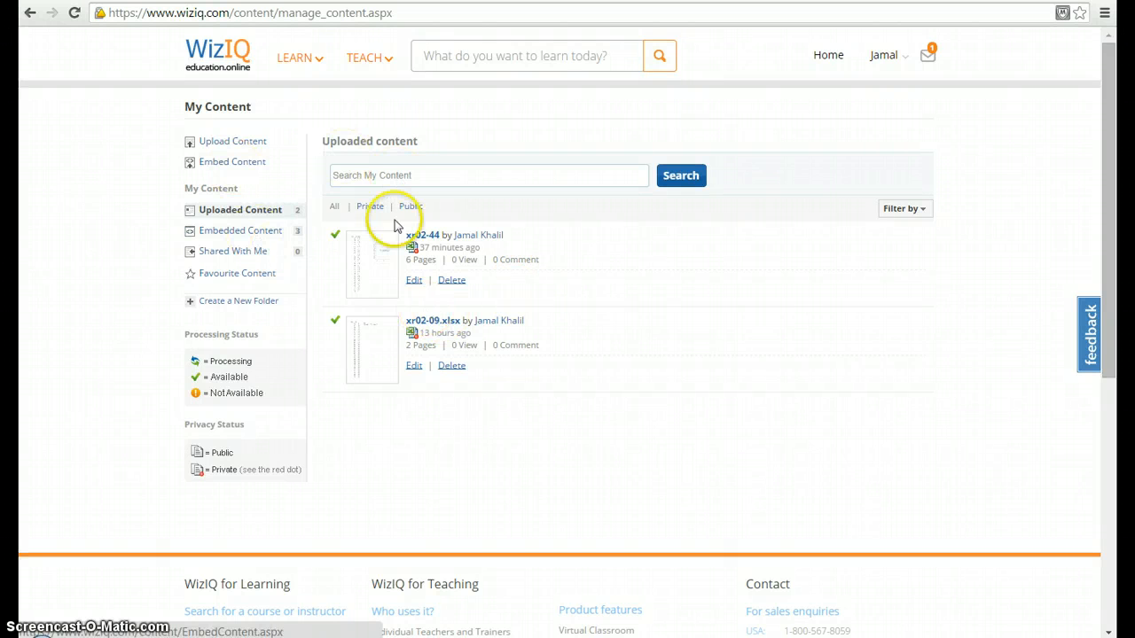
{"action": "left_click", "coordinate": [260, 146]}
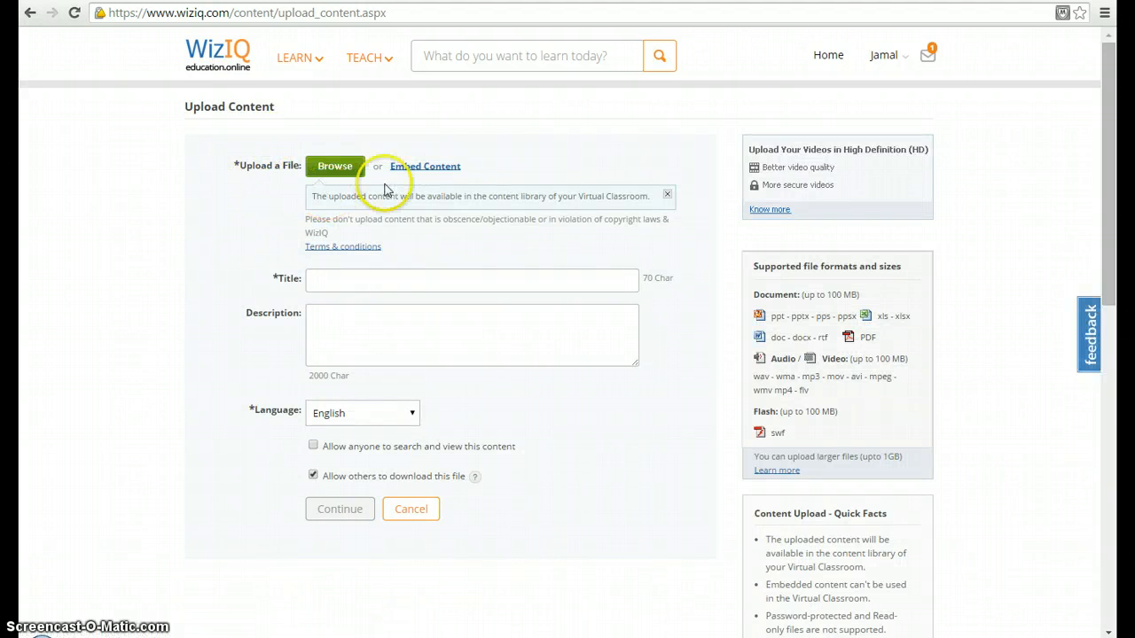
{"action": "left_click", "coordinate": [346, 174]}
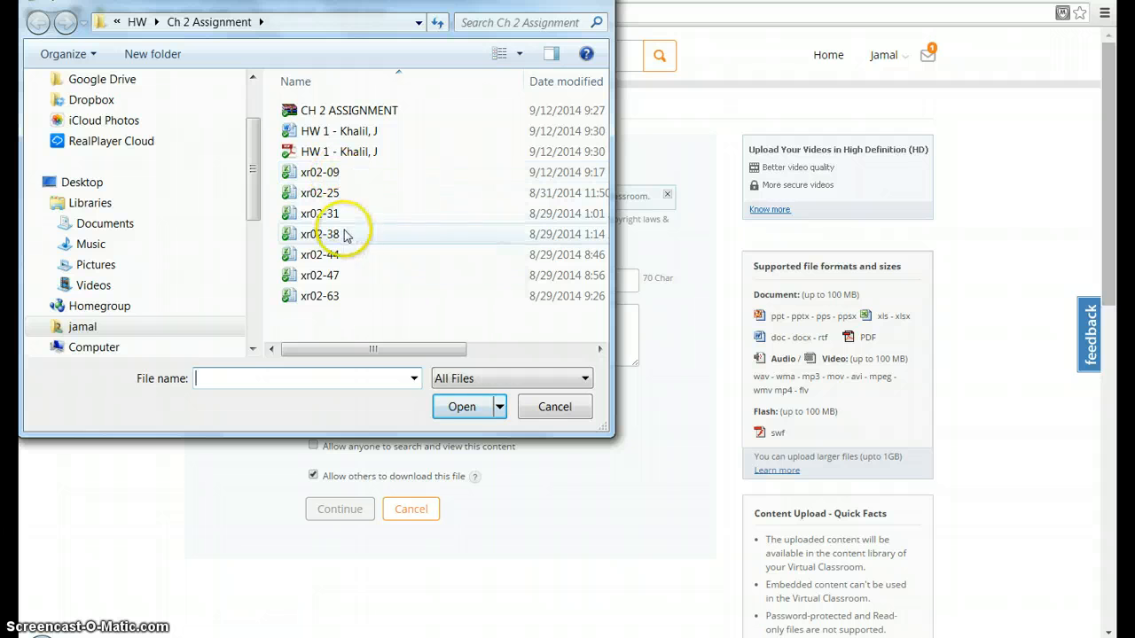
{"action": "left_click", "coordinate": [327, 275]}
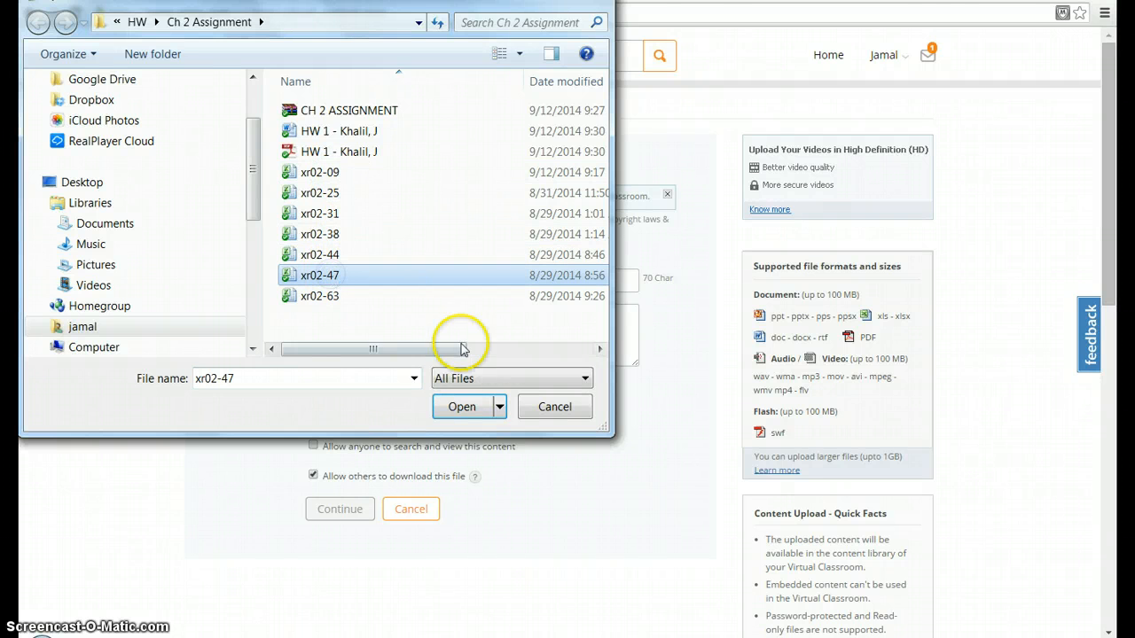
{"action": "left_click", "coordinate": [460, 408]}
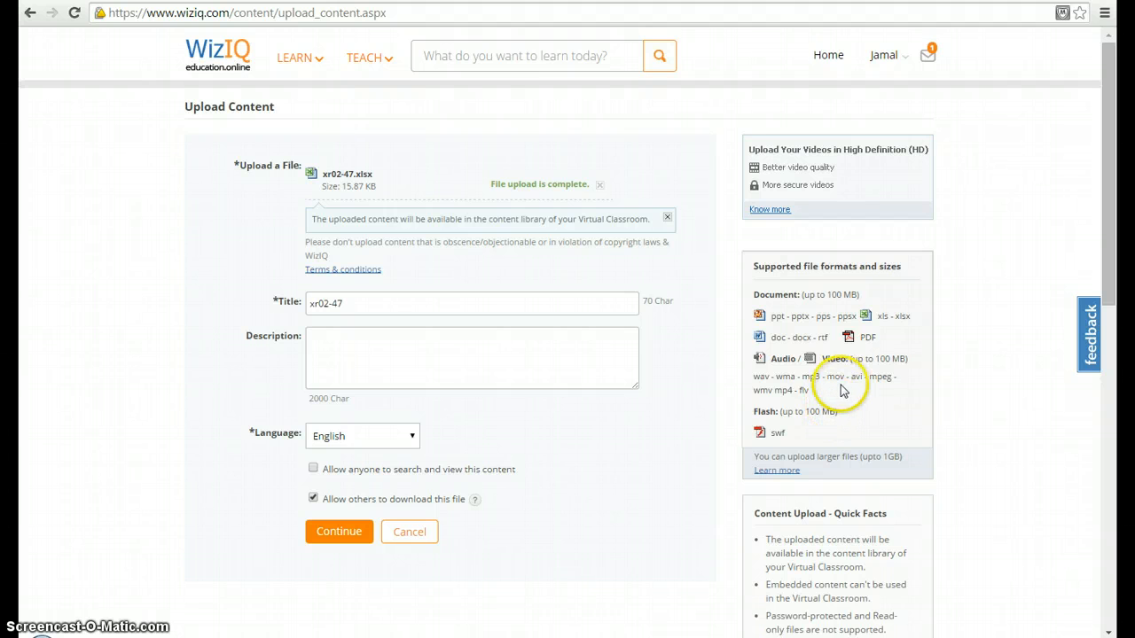
{"action": "left_click", "coordinate": [356, 304]}
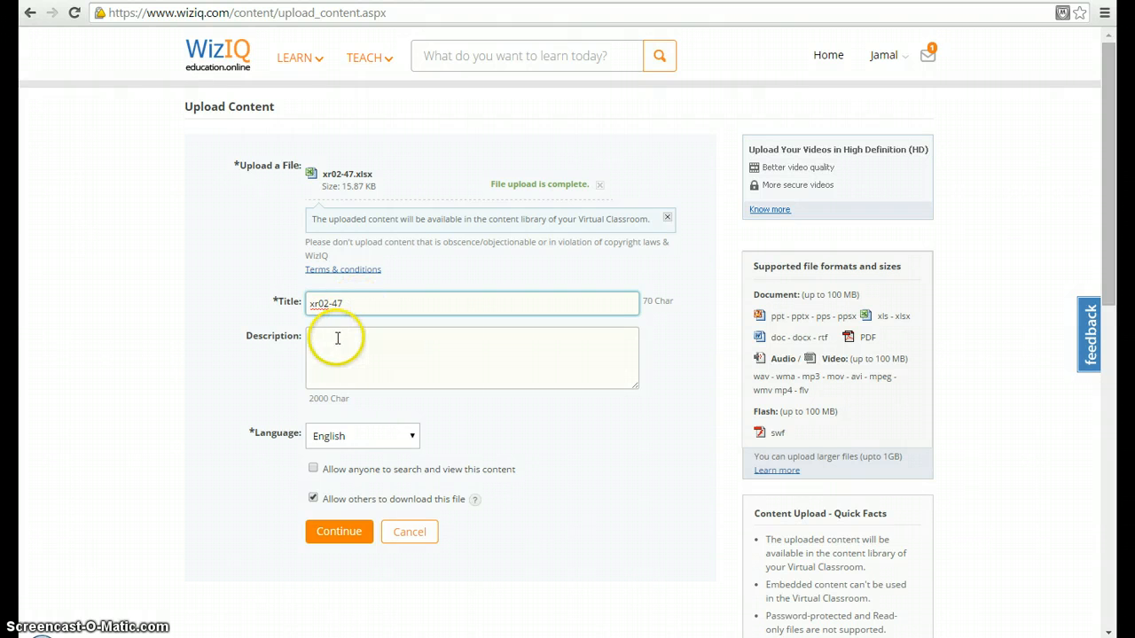
{"action": "left_click", "coordinate": [346, 533]}
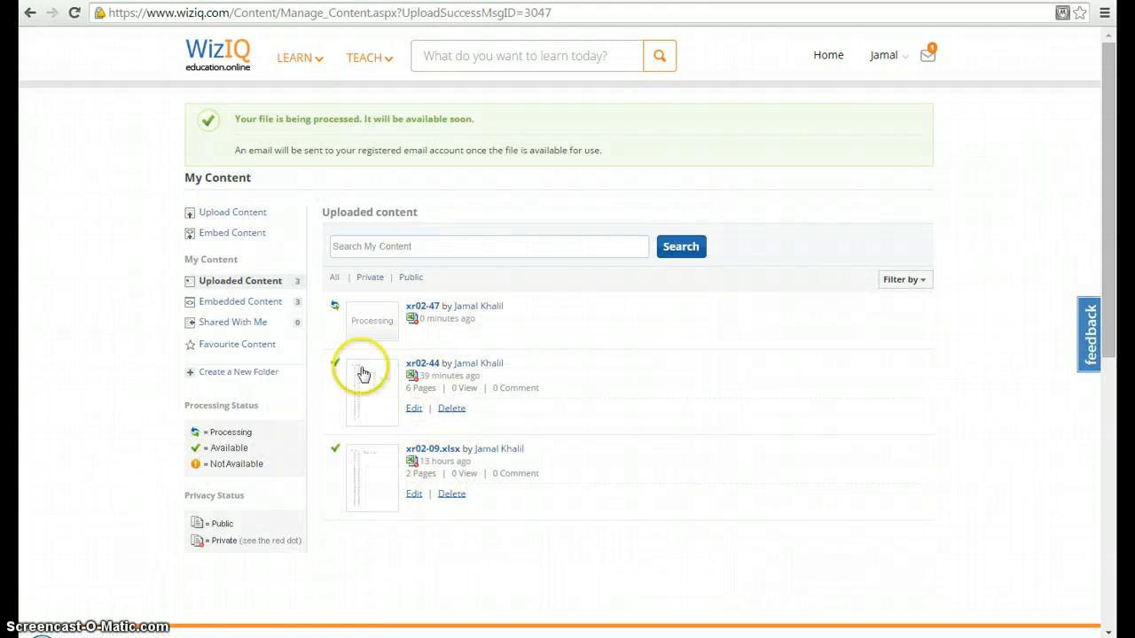
Step: Start new embedded content and fill its embed code with the one copied from the YouTube video Teaching Online on WizIQ
{"action": "left_click", "coordinate": [252, 235]}
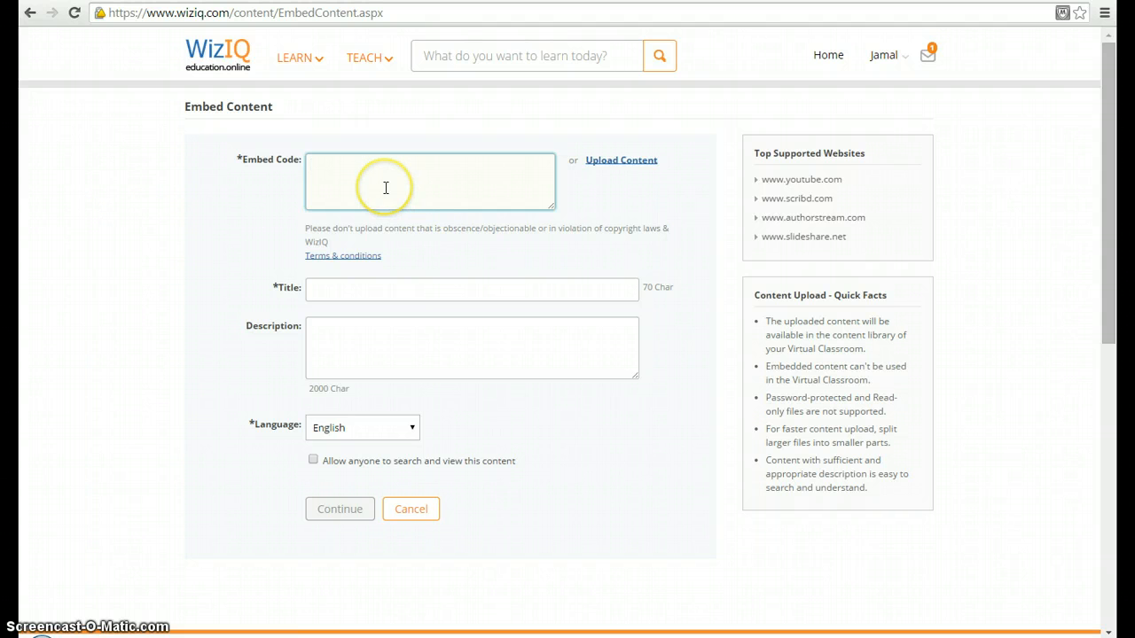
{"action": "left_click", "coordinate": [470, 1]}
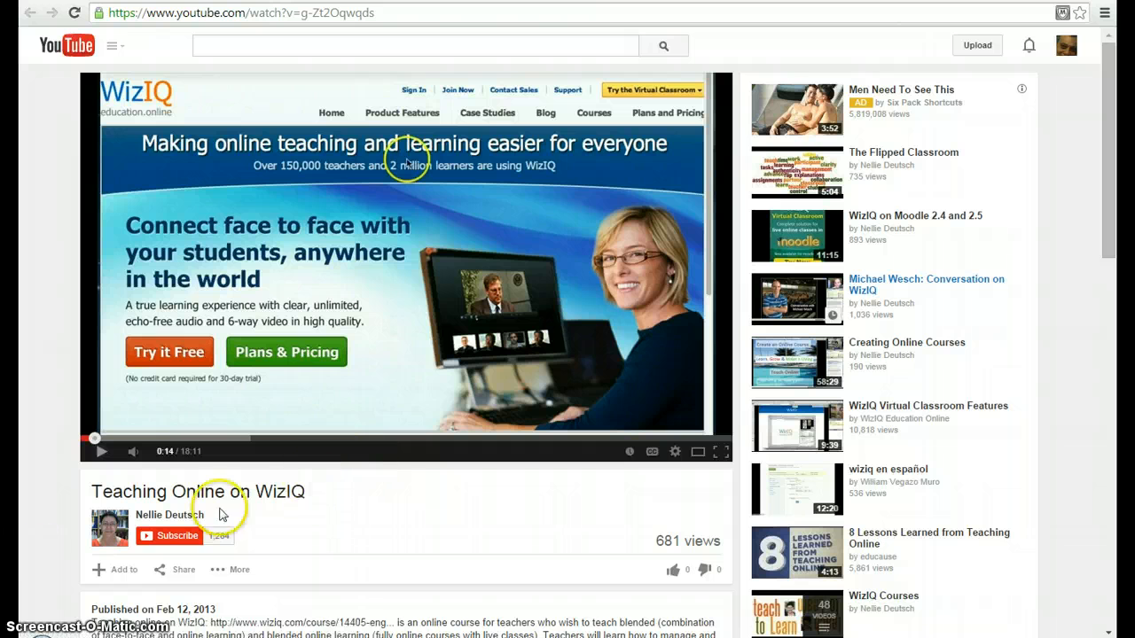
{"action": "left_click", "coordinate": [161, 572]}
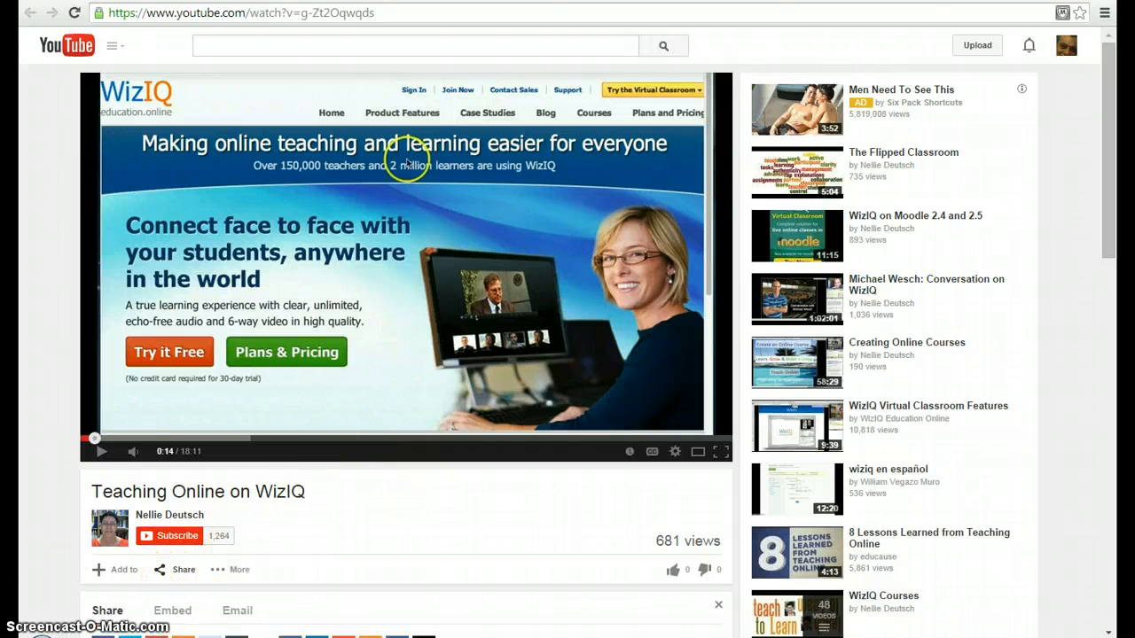
{"action": "left_click", "coordinate": [172, 610]}
{"action": "key", "text": "ctrl+c"}
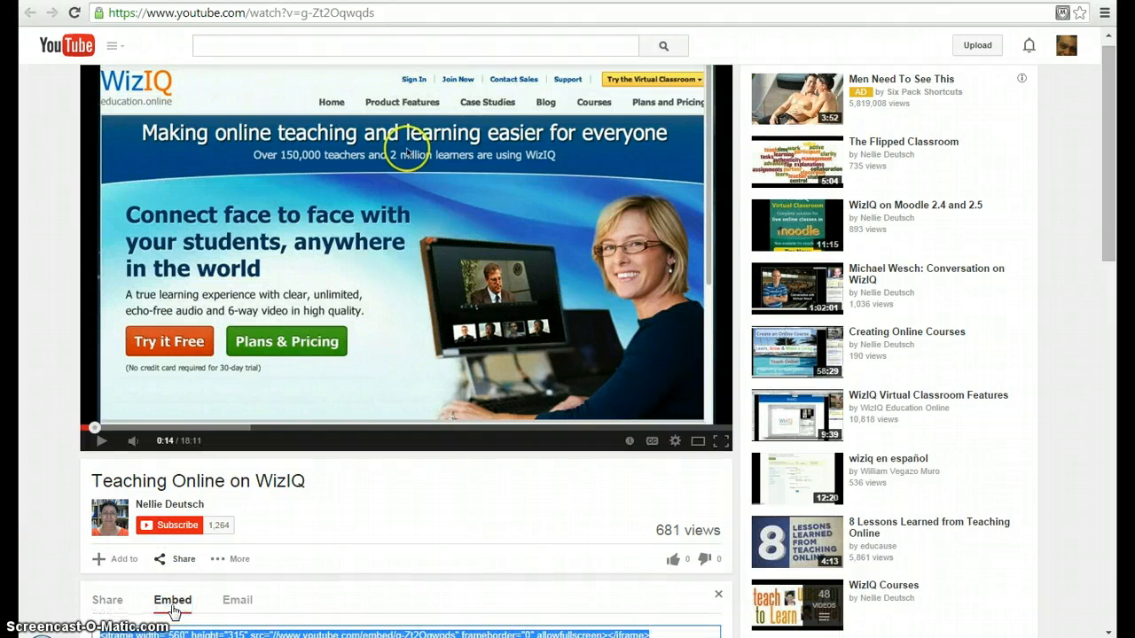
{"action": "key", "text": "alt+Tab"}
{"action": "key", "text": "alt+Tab"}
{"action": "key", "text": "alt+Tab"}
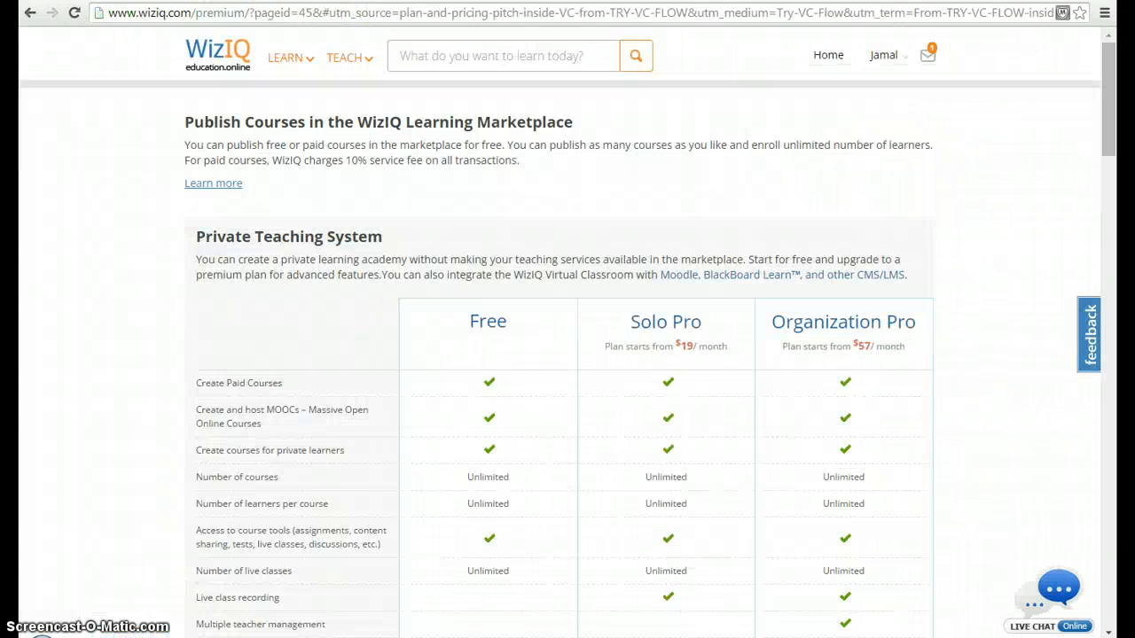
{"action": "key", "text": "alt+Tab"}
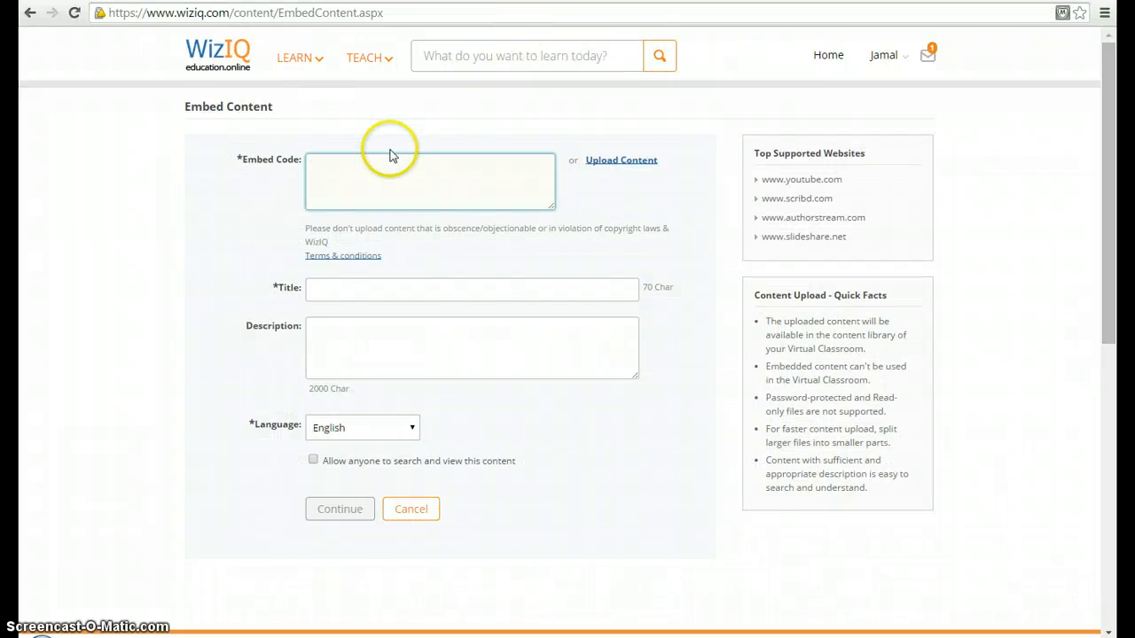
{"action": "key", "text": "ctrl+v"}
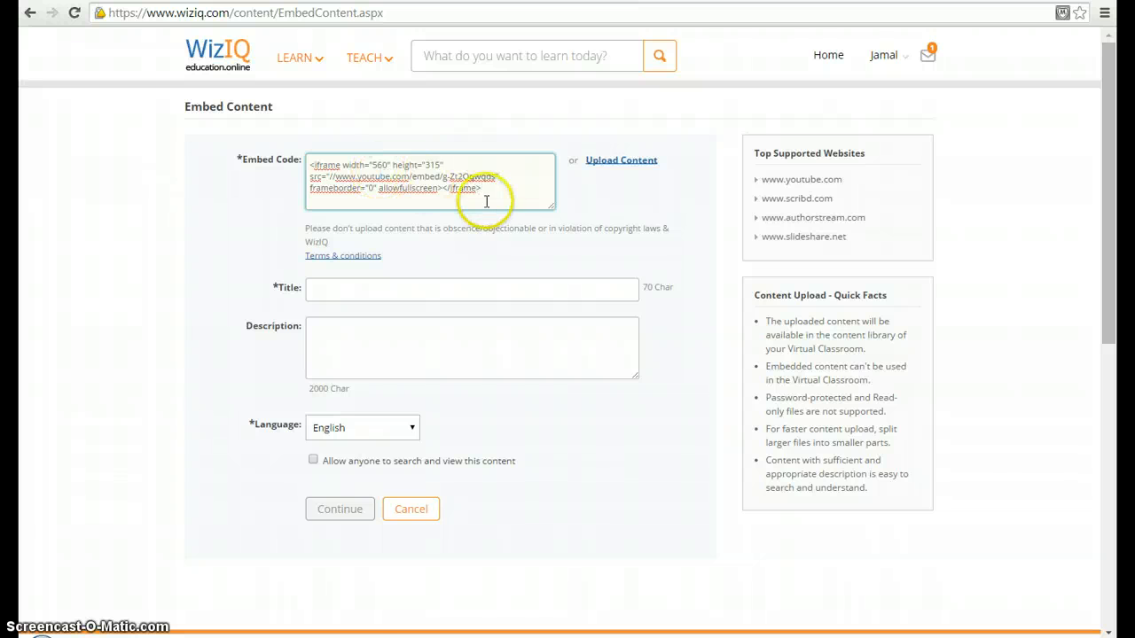
Step: Title the embedded content Training Video and submit it to the Content Library
{"action": "key", "text": "Tab"}
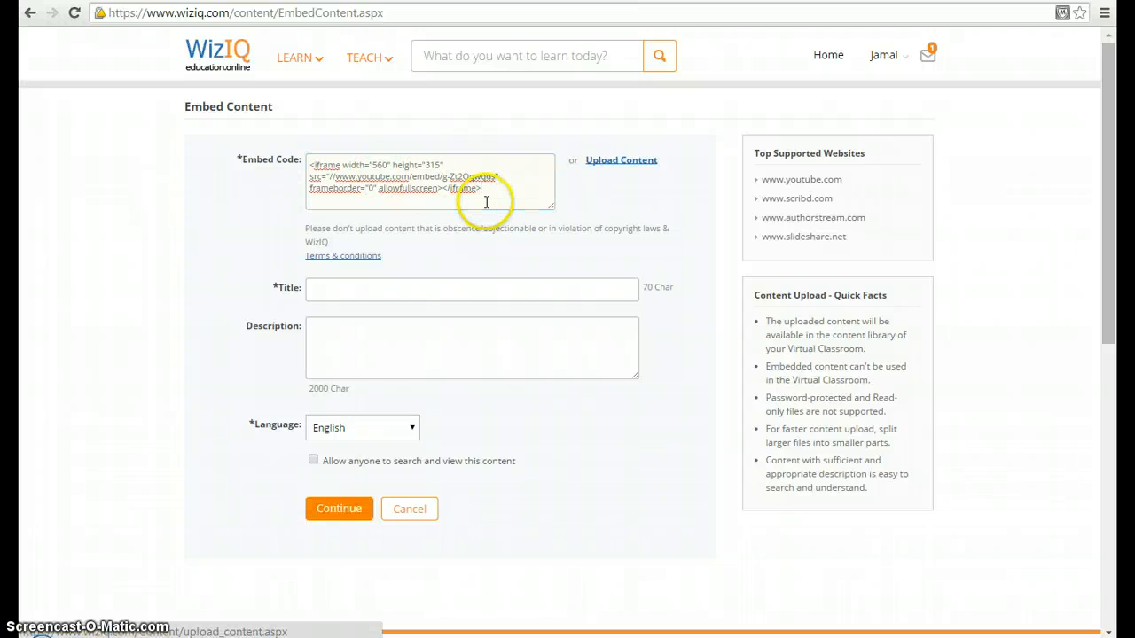
{"action": "left_click", "coordinate": [386, 288]}
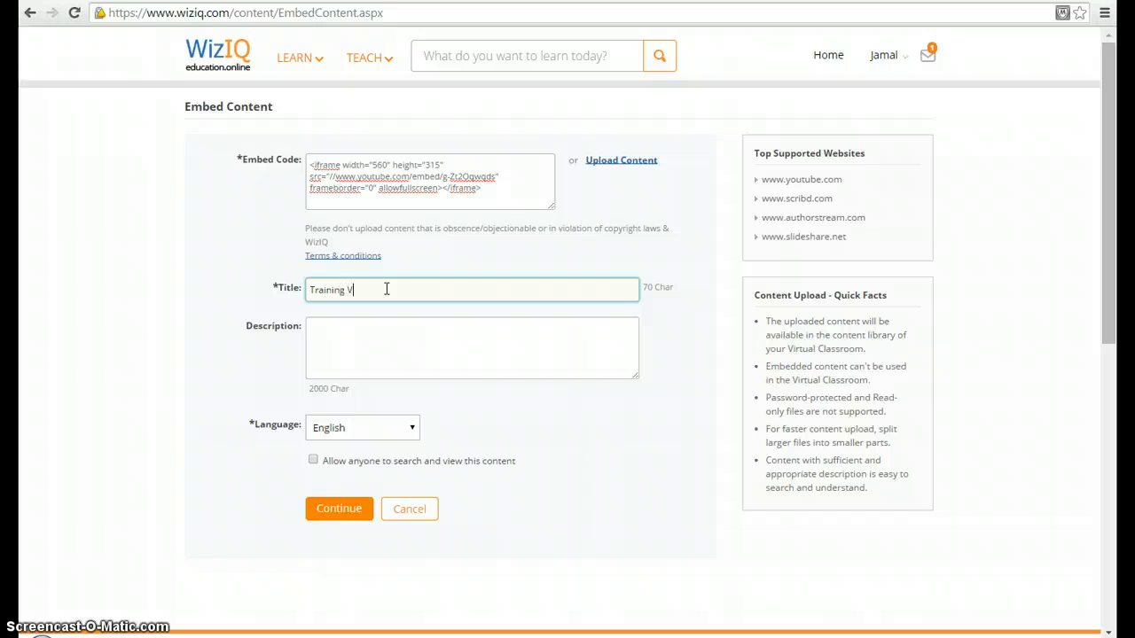
{"action": "left_click", "coordinate": [332, 517]}
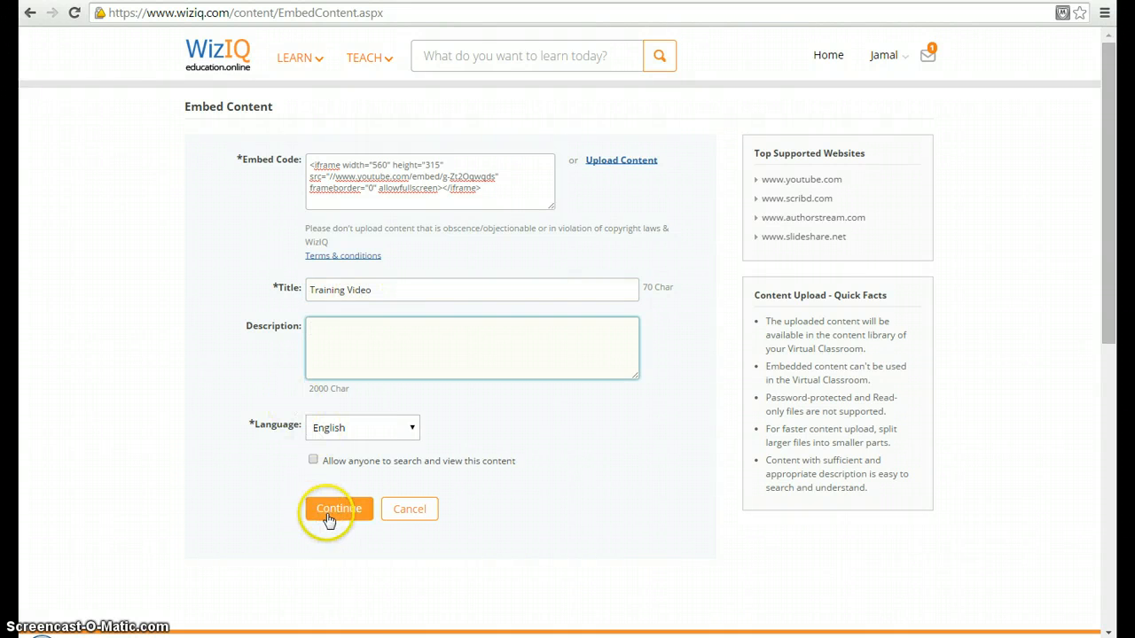
{"action": "left_click", "coordinate": [334, 518]}
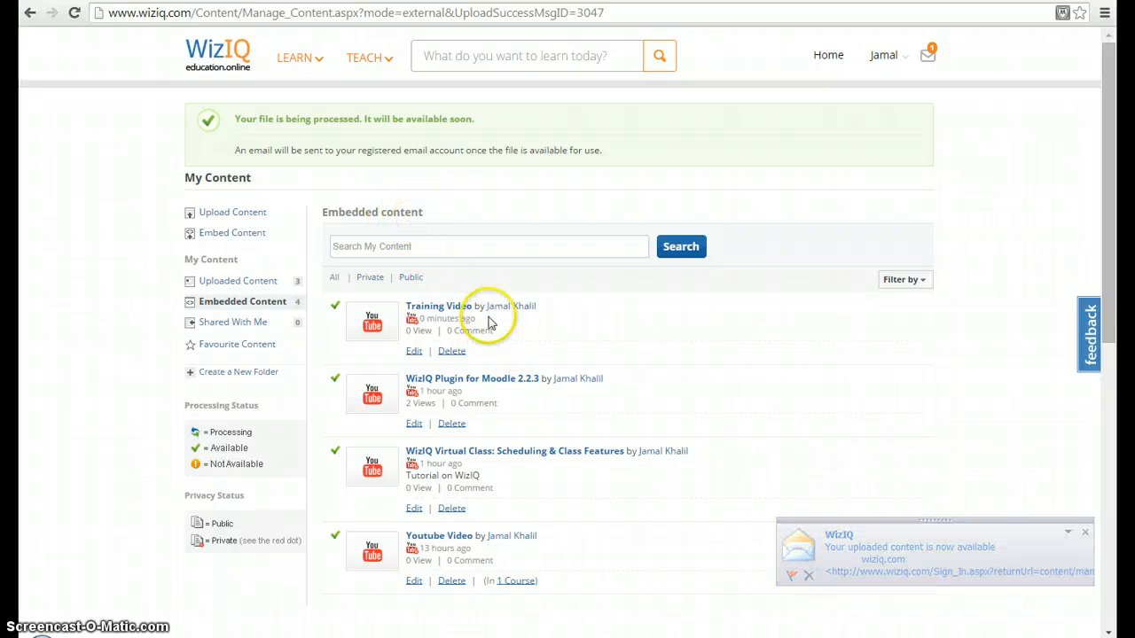
Step: Return to the home page and open the list of courses held as a teacher
{"action": "left_click", "coordinate": [828, 55]}
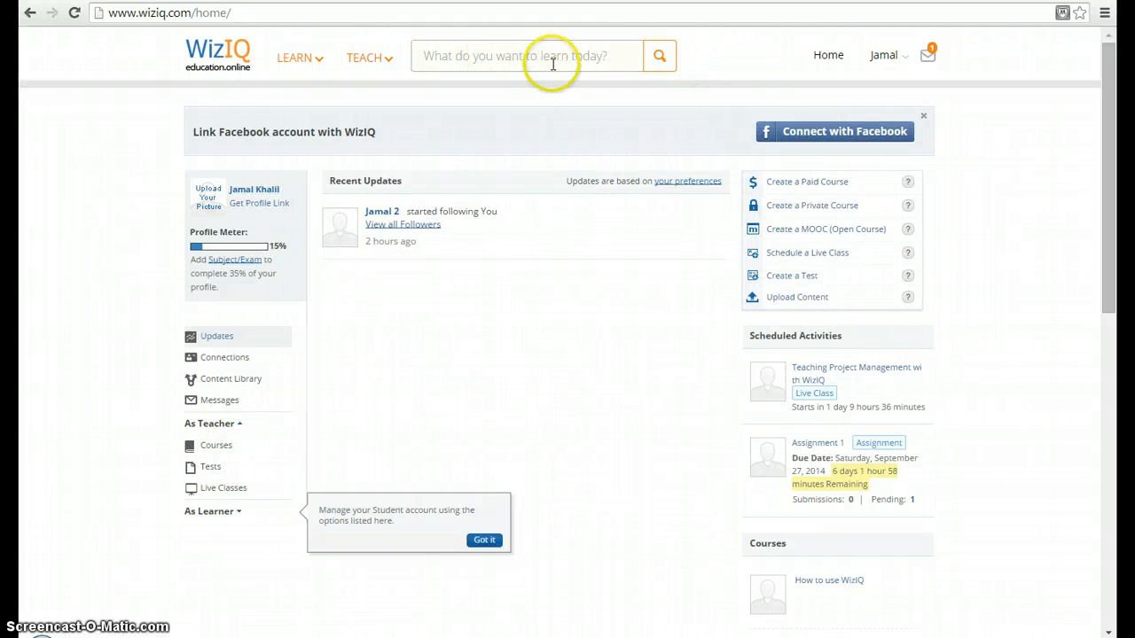
{"action": "left_click", "coordinate": [231, 424]}
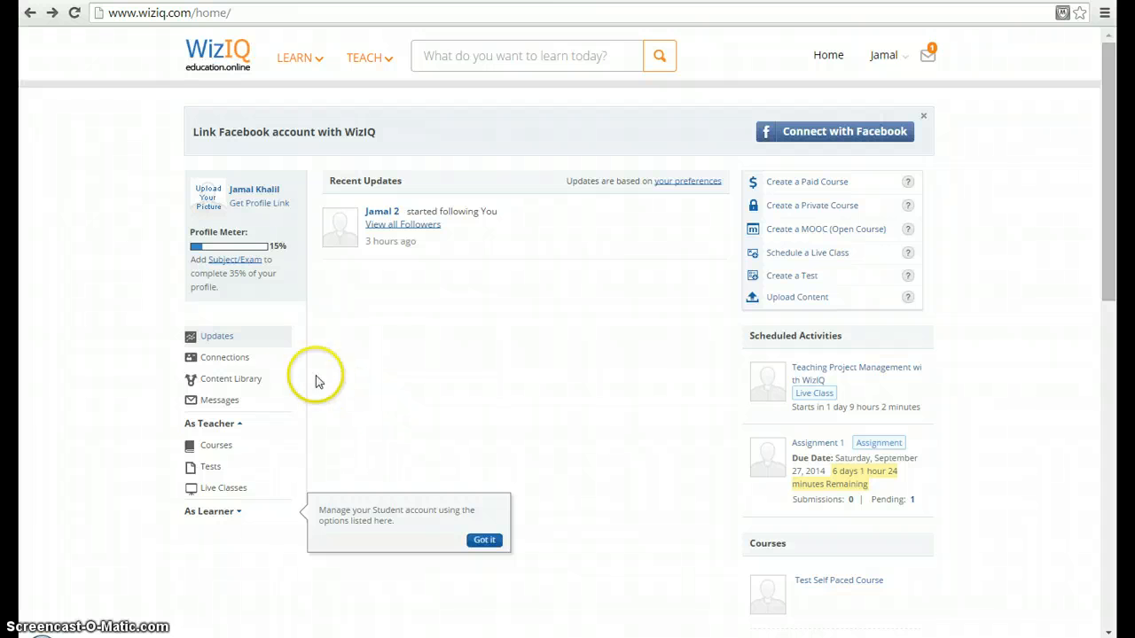
{"action": "left_click", "coordinate": [222, 451]}
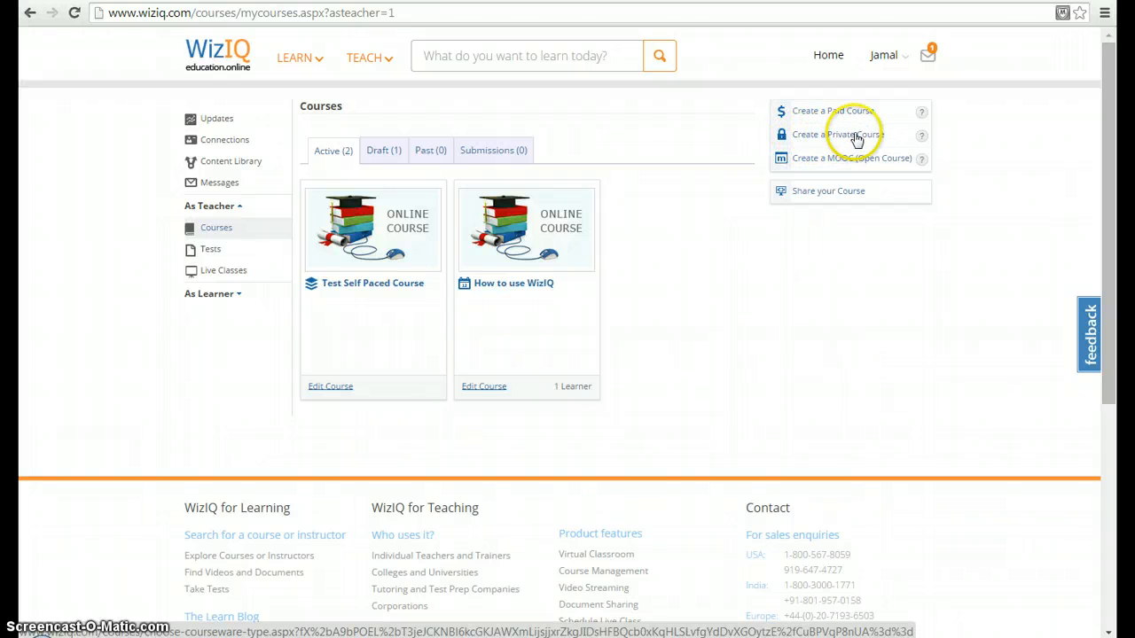
Step: Create a private course, accept the general user guidelines, and choose Live Course with a Weekly Schedule as its type
{"action": "left_click", "coordinate": [855, 137]}
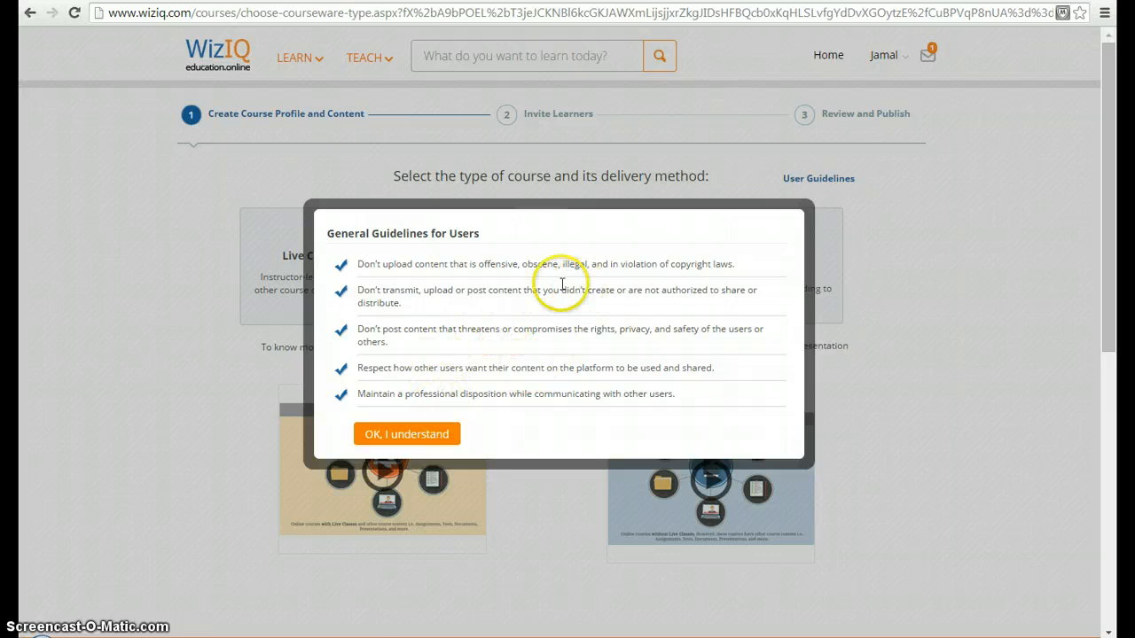
{"action": "left_click", "coordinate": [417, 434]}
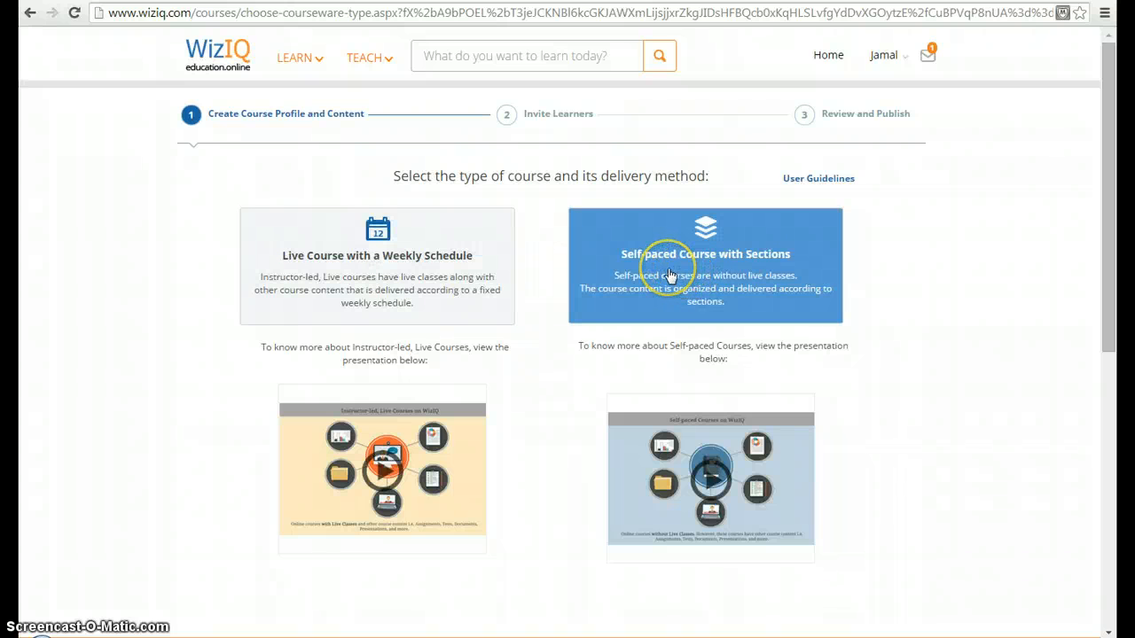
{"action": "left_click", "coordinate": [415, 278]}
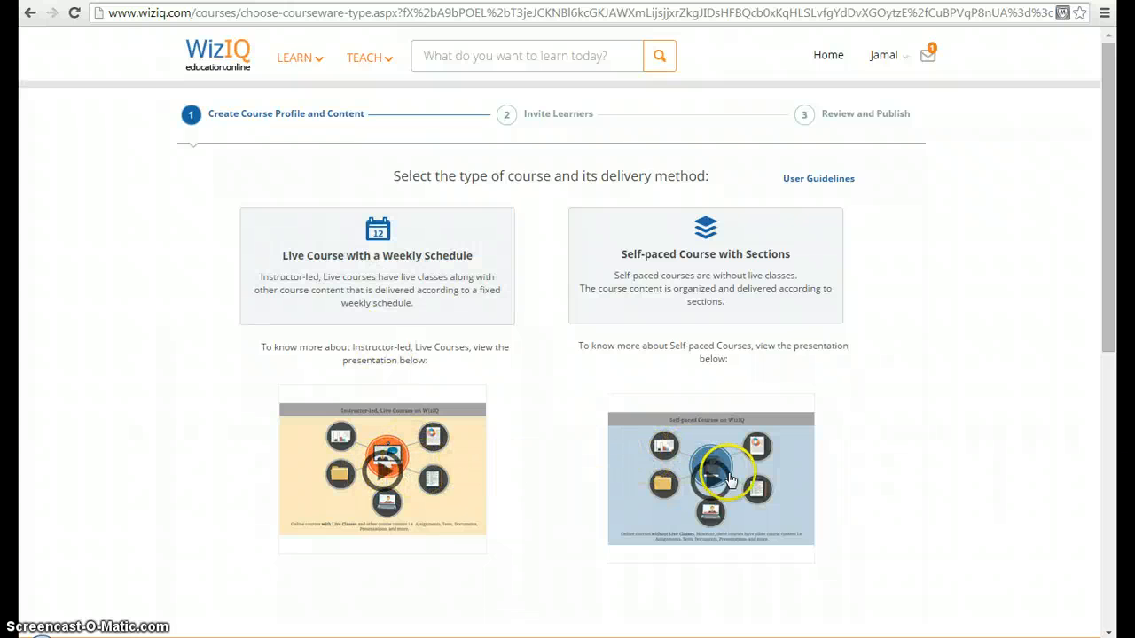
{"action": "left_click", "coordinate": [426, 266]}
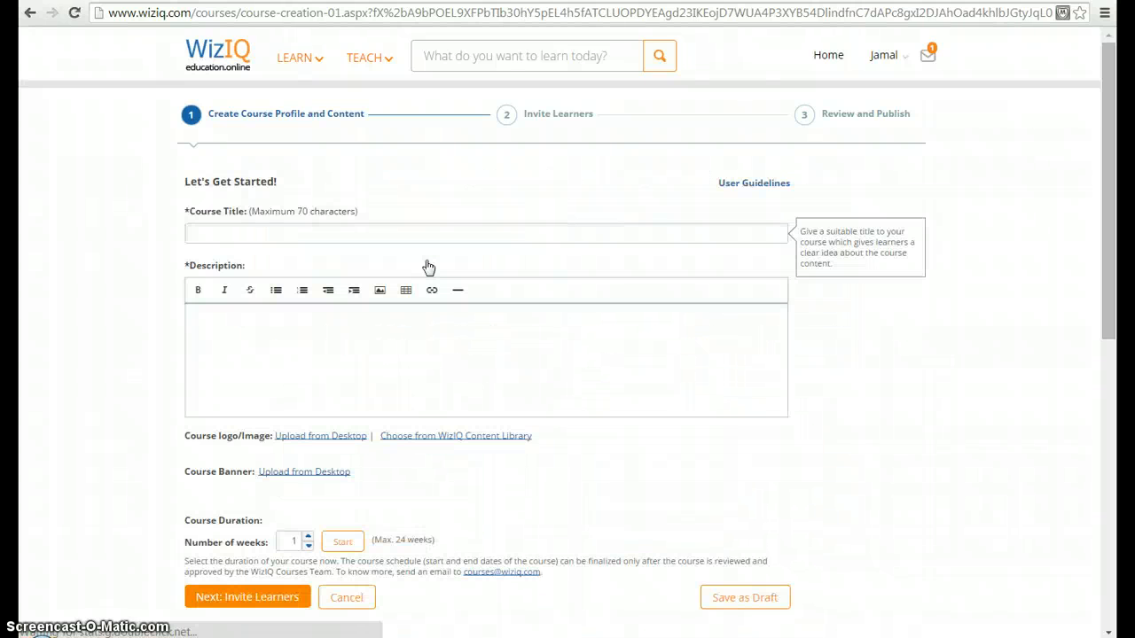
Step: Enter Live Course 1 as the course title and "This is a live course" as the description
{"action": "left_click", "coordinate": [322, 229]}
{"action": "left_click", "coordinate": [321, 233]}
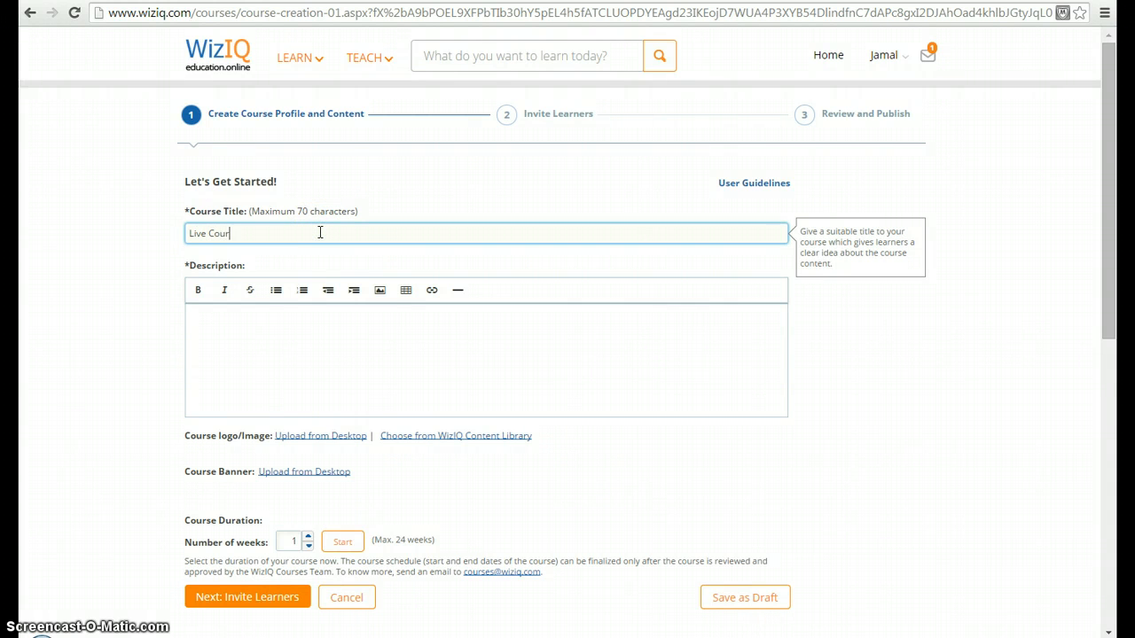
{"action": "left_click", "coordinate": [217, 320]}
{"action": "type", "text": "This is a live course"}
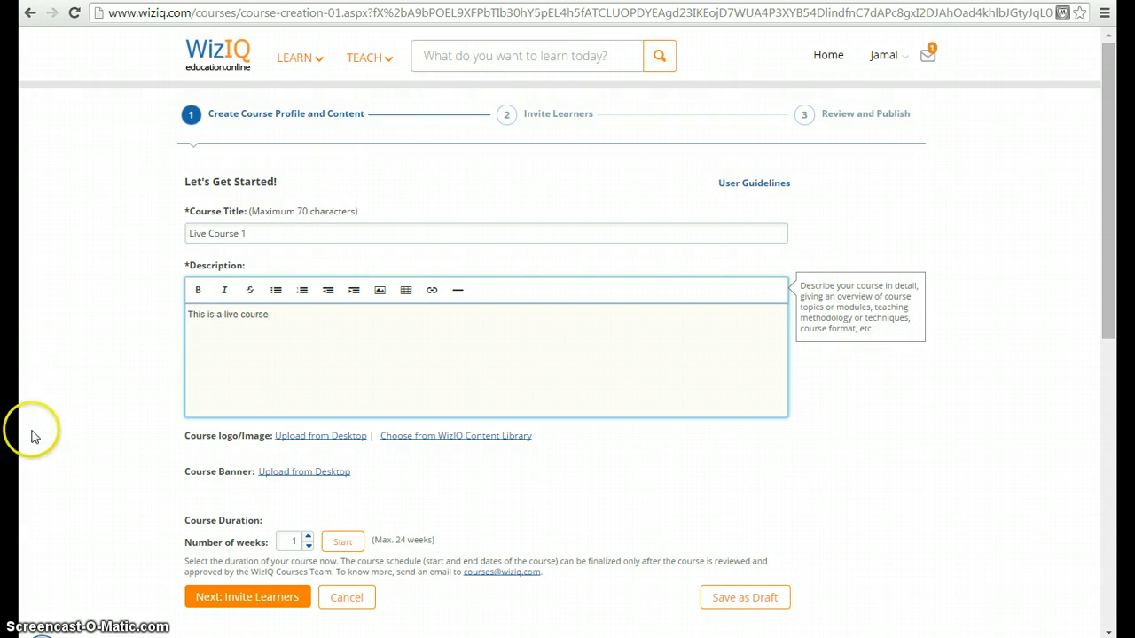
{"action": "left_click", "coordinate": [80, 431]}
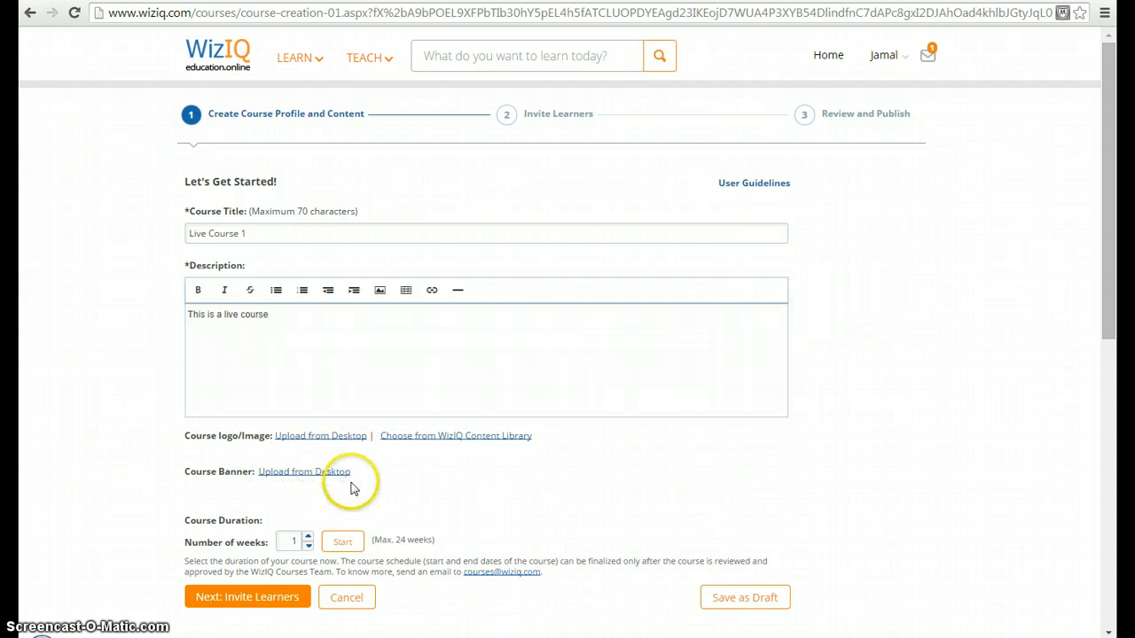
Step: Set the course duration to 6 weeks, generate the weekly course outline, and review its content options
{"action": "left_click", "coordinate": [1108, 273]}
{"action": "left_click_drag", "start_coordinate": [1109, 273], "coordinate": [1105, 372]}
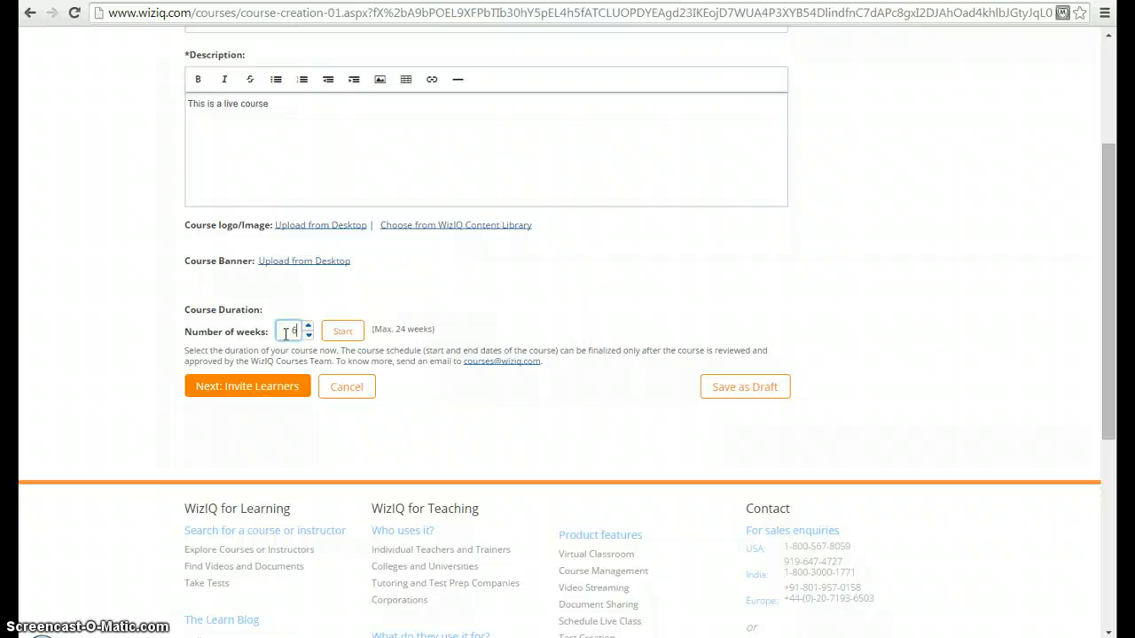
{"action": "left_click", "coordinate": [358, 338]}
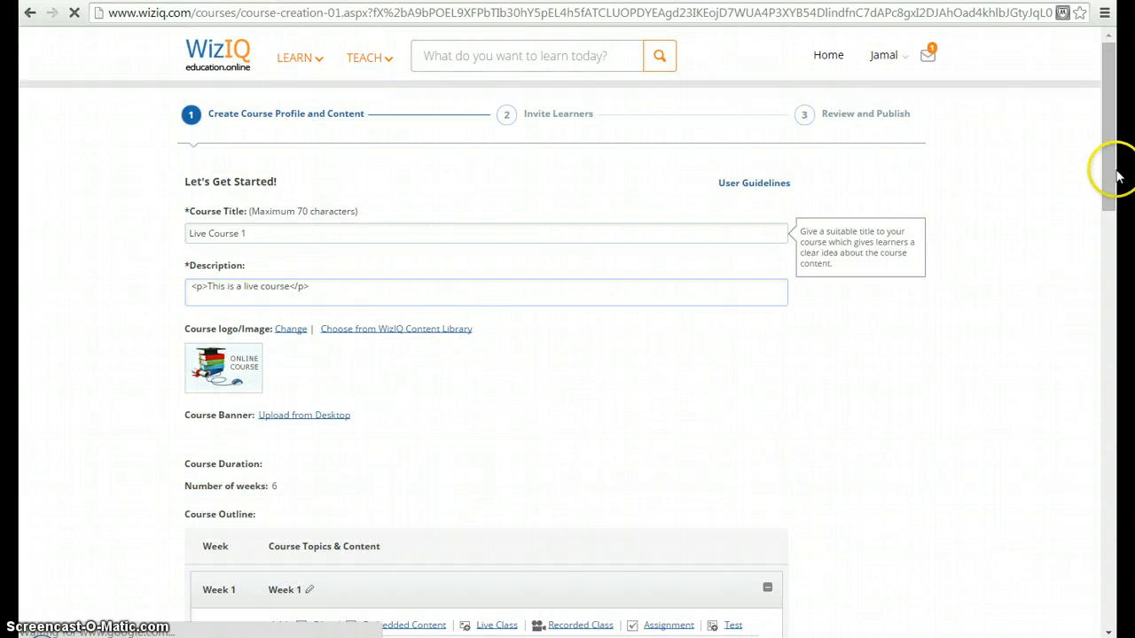
{"action": "left_click_drag", "start_coordinate": [1115, 177], "coordinate": [1098, 328]}
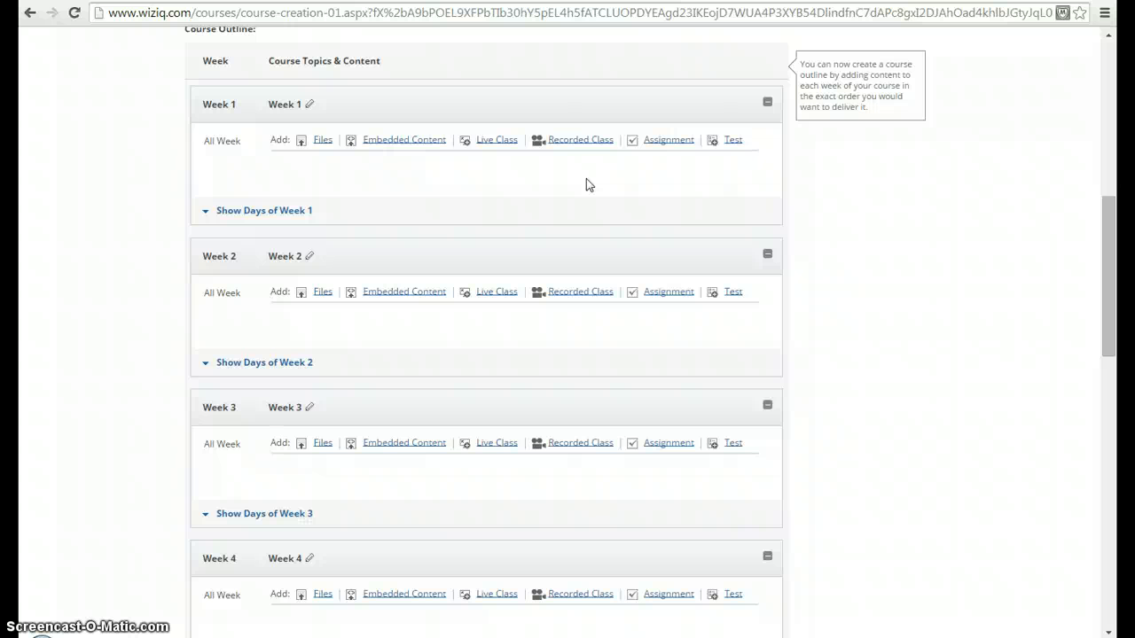
{"action": "left_click_drag", "start_coordinate": [1108, 223], "coordinate": [1102, 74]}
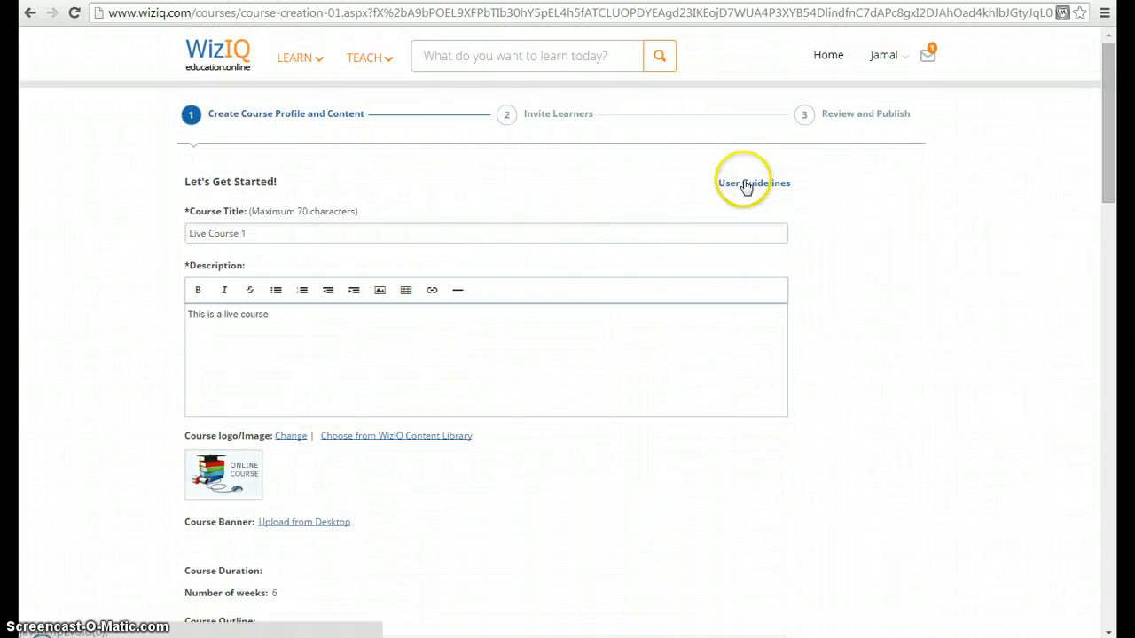
Step: Leave the course form, open the How to use WizIQ course from the teacher's courses, and look through its course feed
{"action": "left_click", "coordinate": [824, 58]}
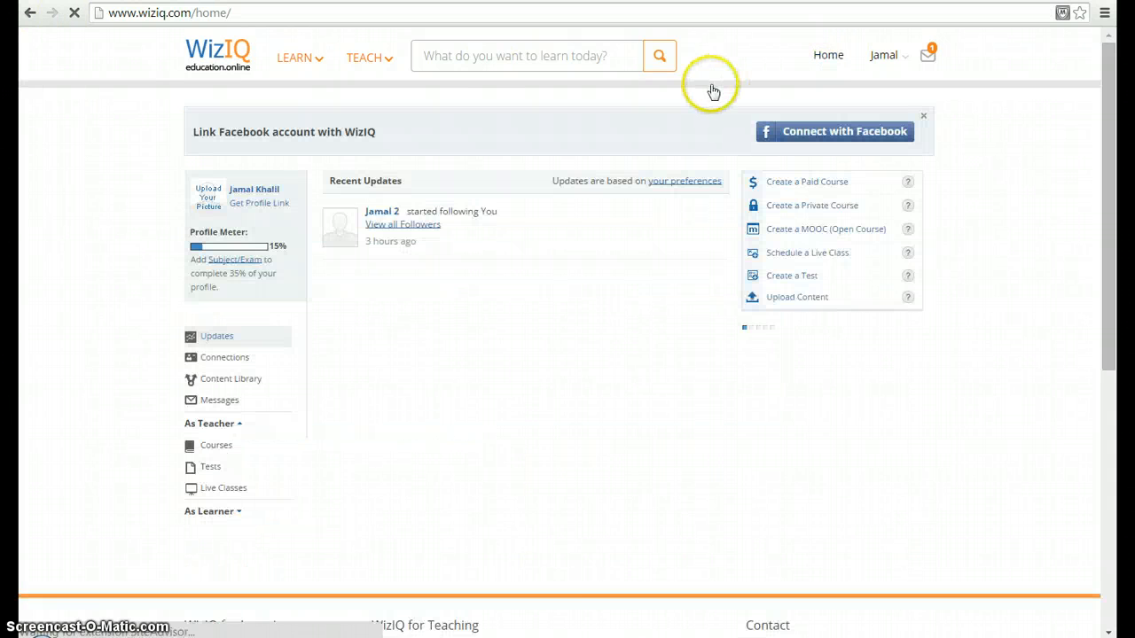
{"action": "left_click", "coordinate": [221, 448]}
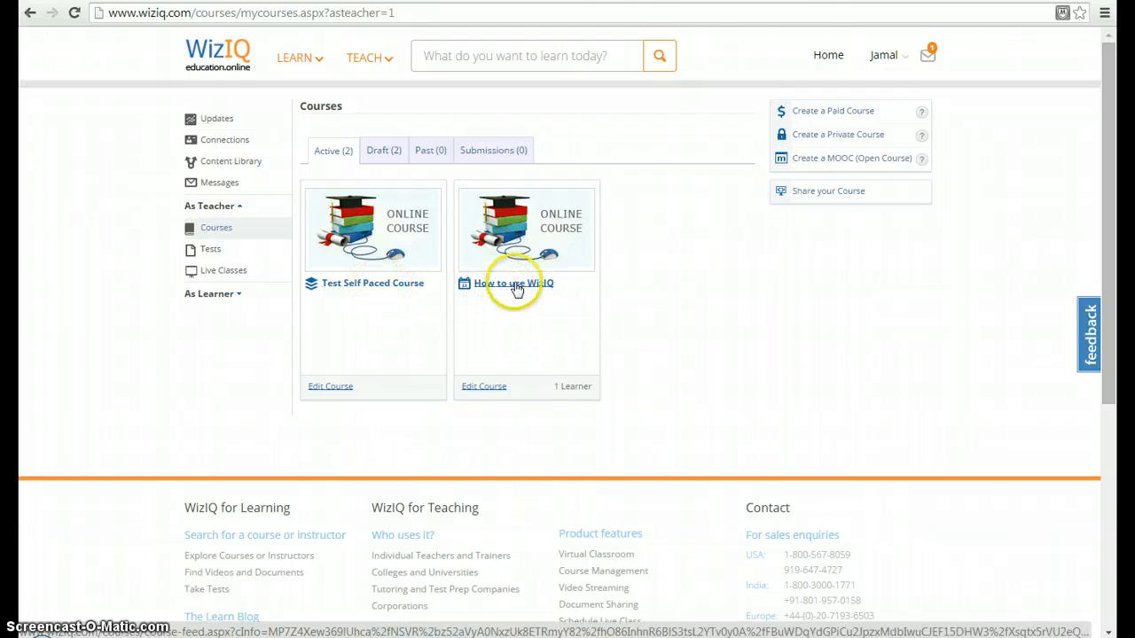
{"action": "left_click", "coordinate": [515, 284]}
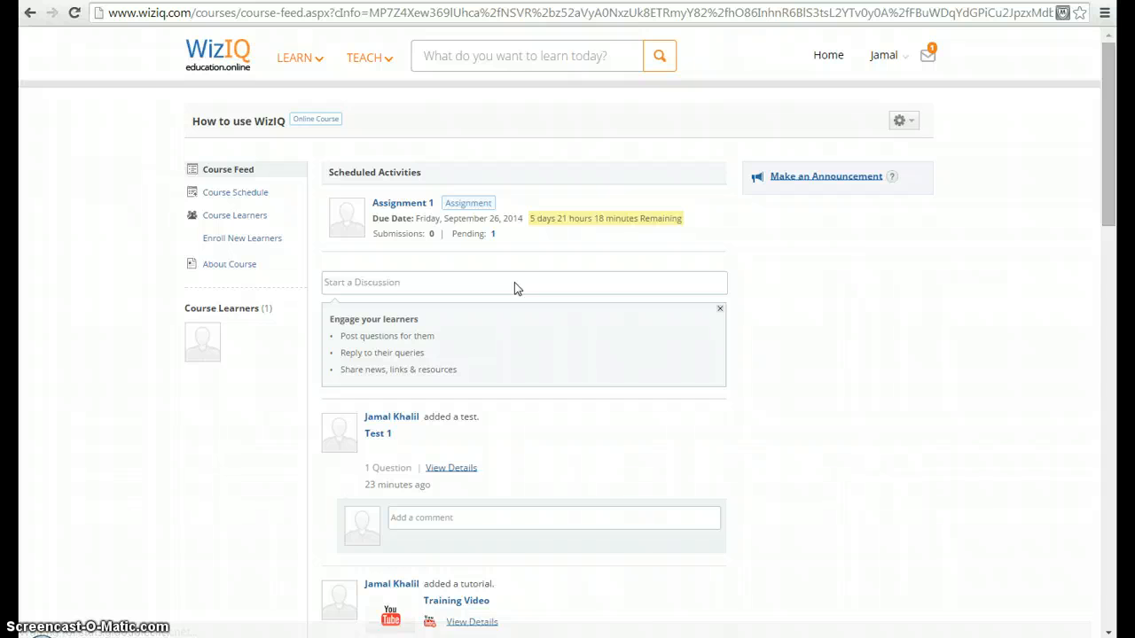
{"action": "left_click_drag", "start_coordinate": [1115, 139], "coordinate": [1115, 169]}
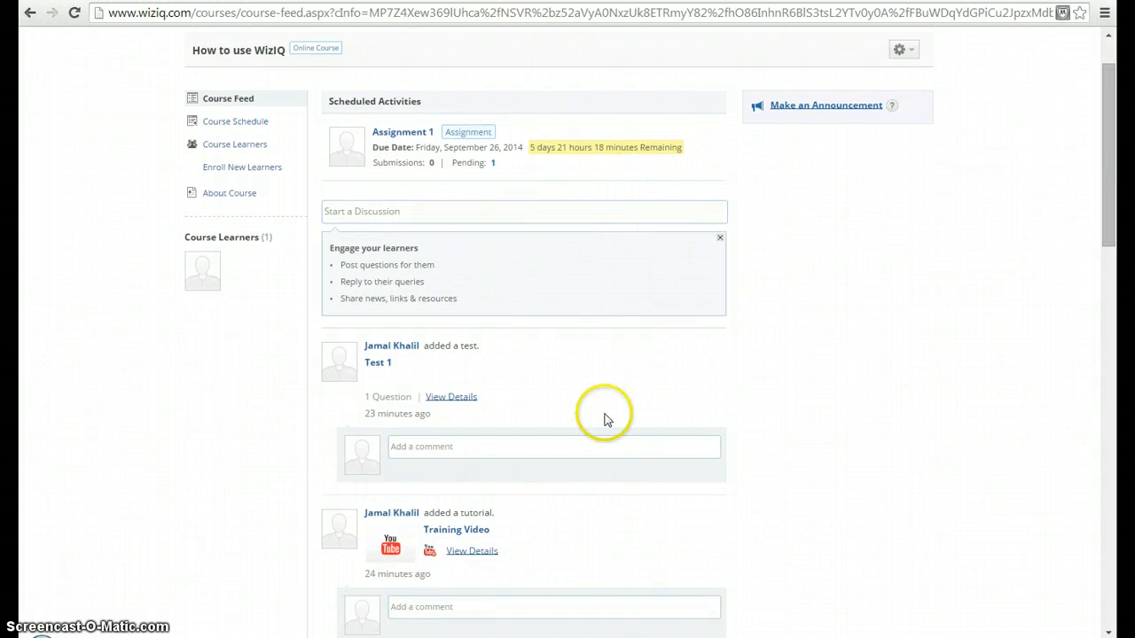
{"action": "left_click_drag", "start_coordinate": [1115, 205], "coordinate": [1115, 133]}
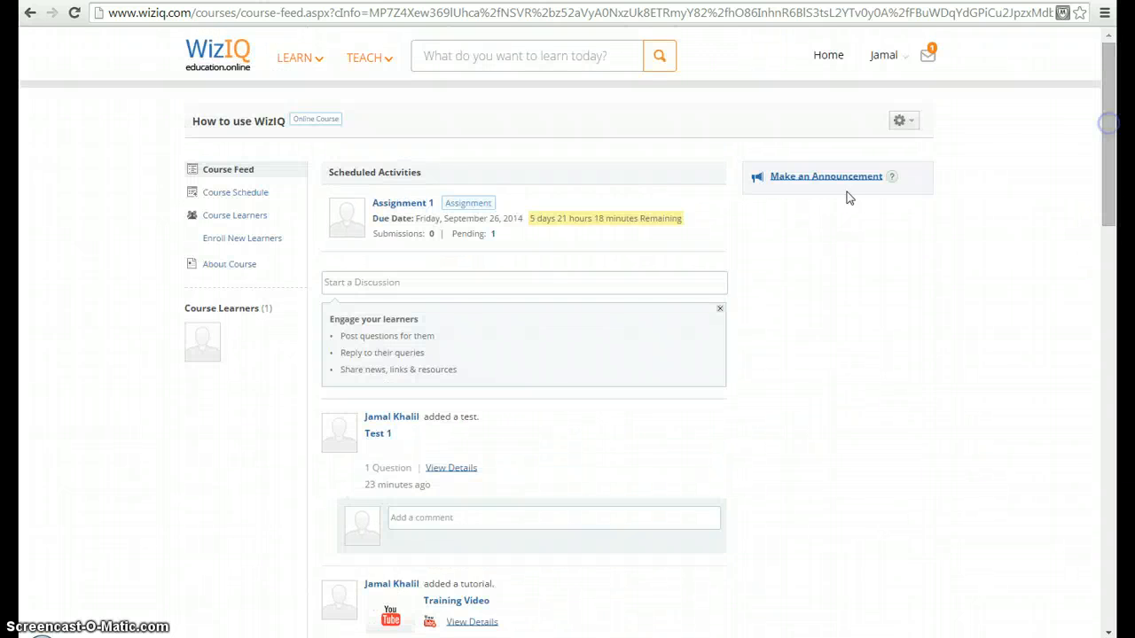
Step: Open the course schedule and start adding existing library content as files to Week 1
{"action": "left_click", "coordinate": [243, 194]}
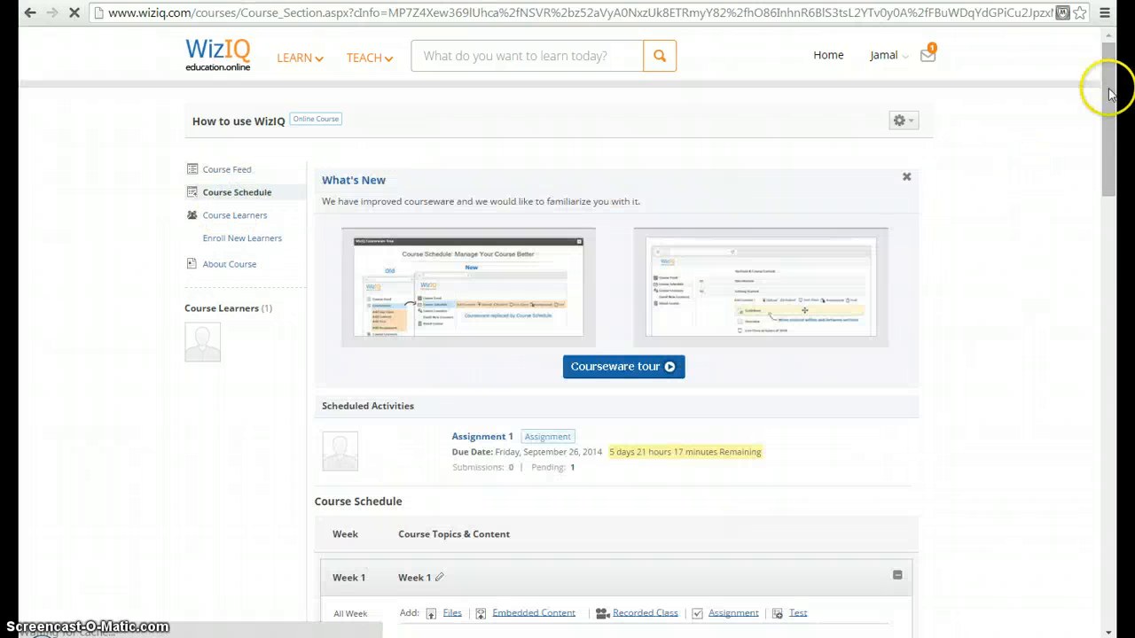
{"action": "left_click_drag", "start_coordinate": [1109, 99], "coordinate": [1105, 203]}
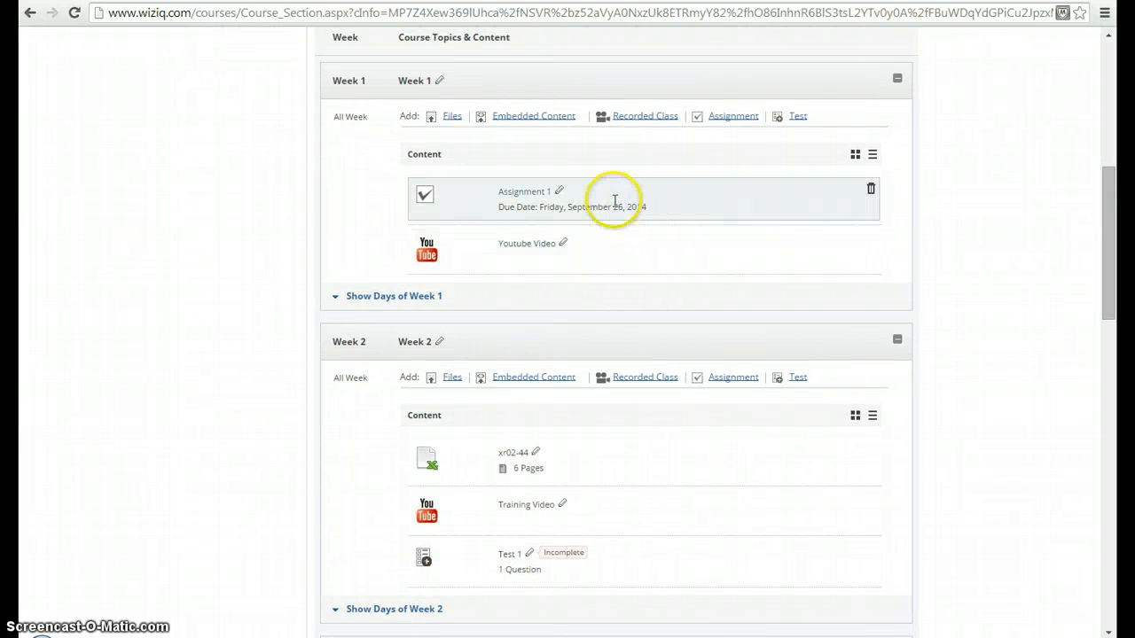
{"action": "left_click", "coordinate": [454, 119]}
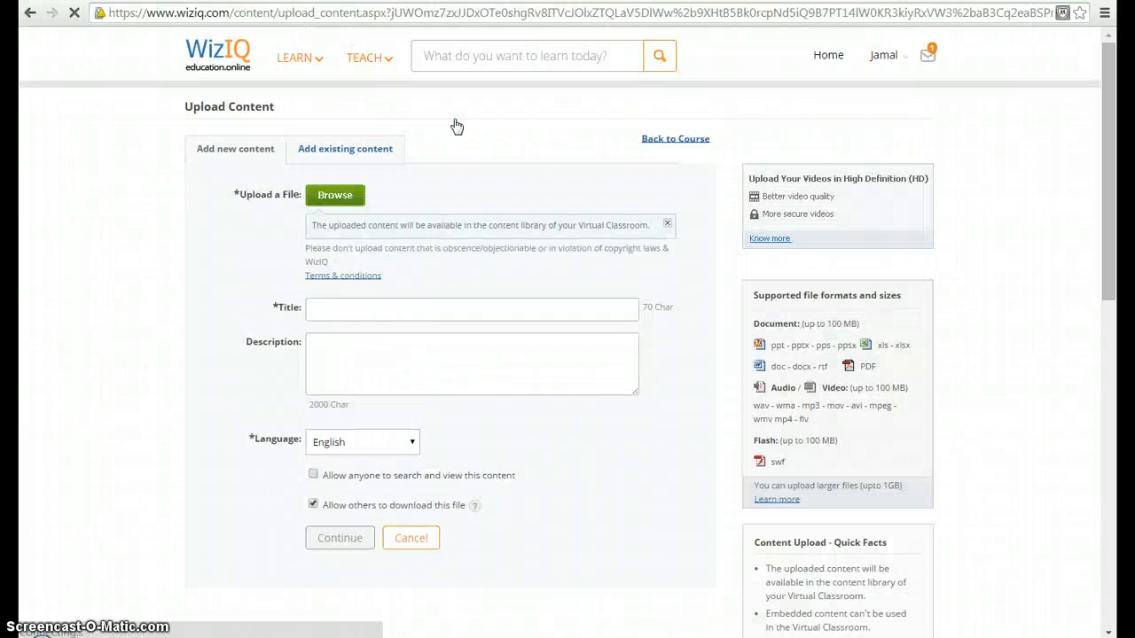
{"action": "left_click", "coordinate": [355, 157]}
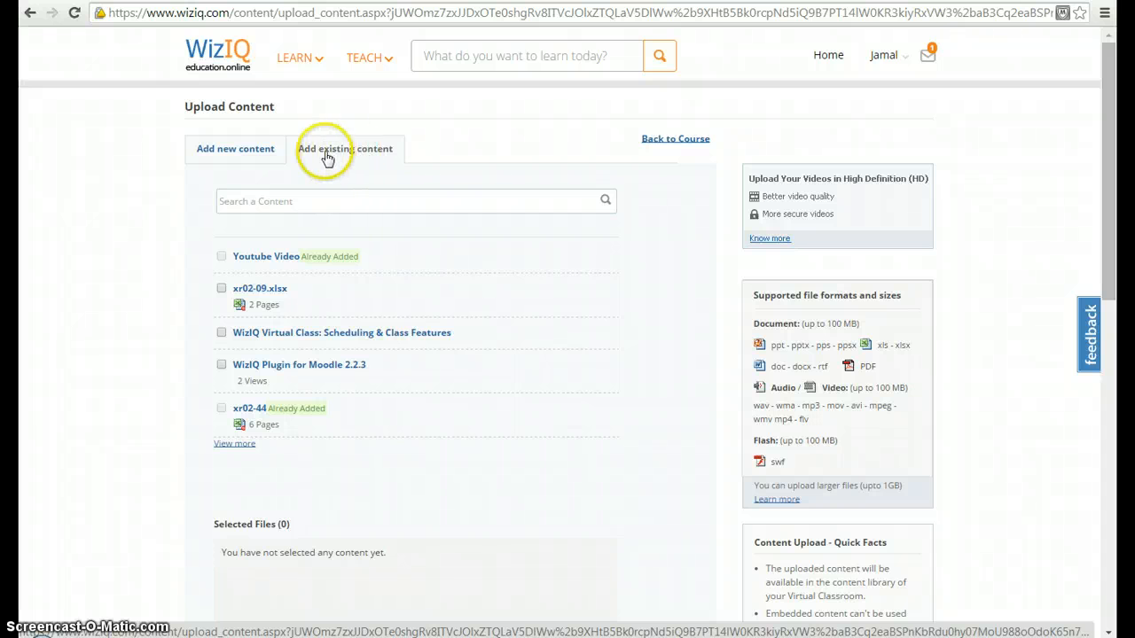
Step: Expand the existing content list, select xr02-47 and WizIQ Plugin for Moodle 2.2.3, and add both to the course
{"action": "left_click", "coordinate": [240, 453]}
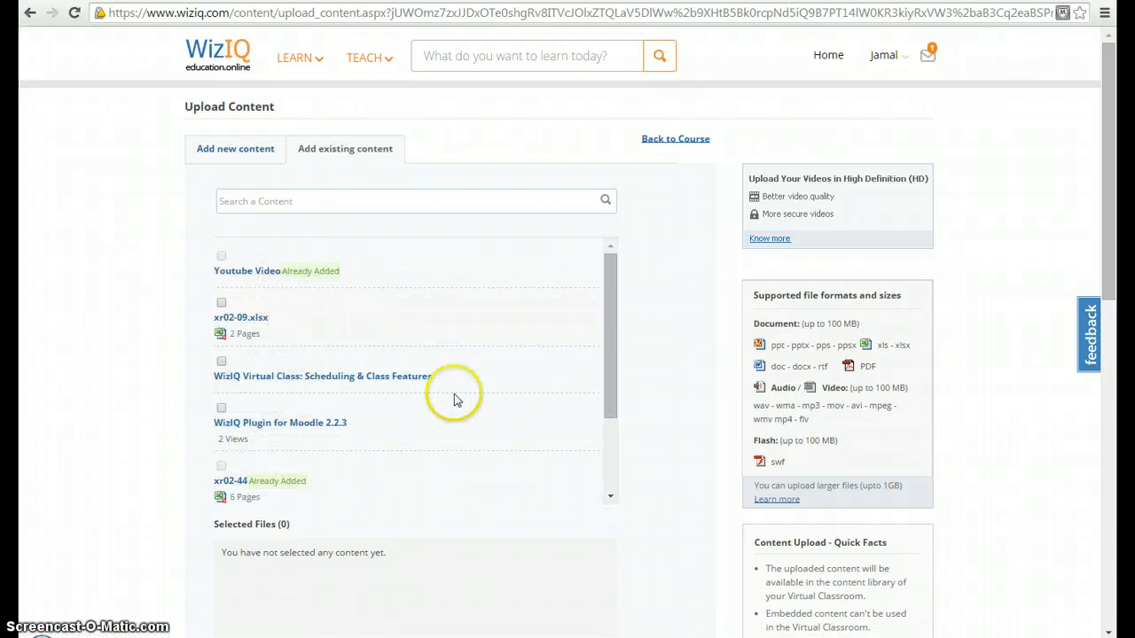
{"action": "left_click", "coordinate": [610, 395]}
{"action": "left_click_drag", "start_coordinate": [610, 395], "coordinate": [609, 464]}
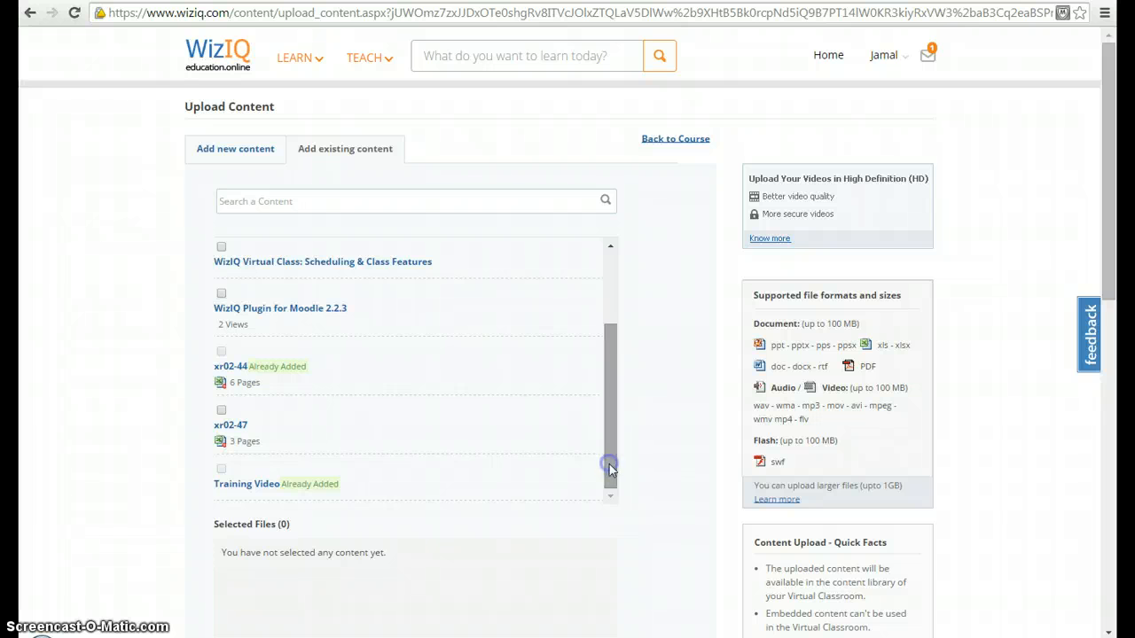
{"action": "left_click", "coordinate": [222, 353]}
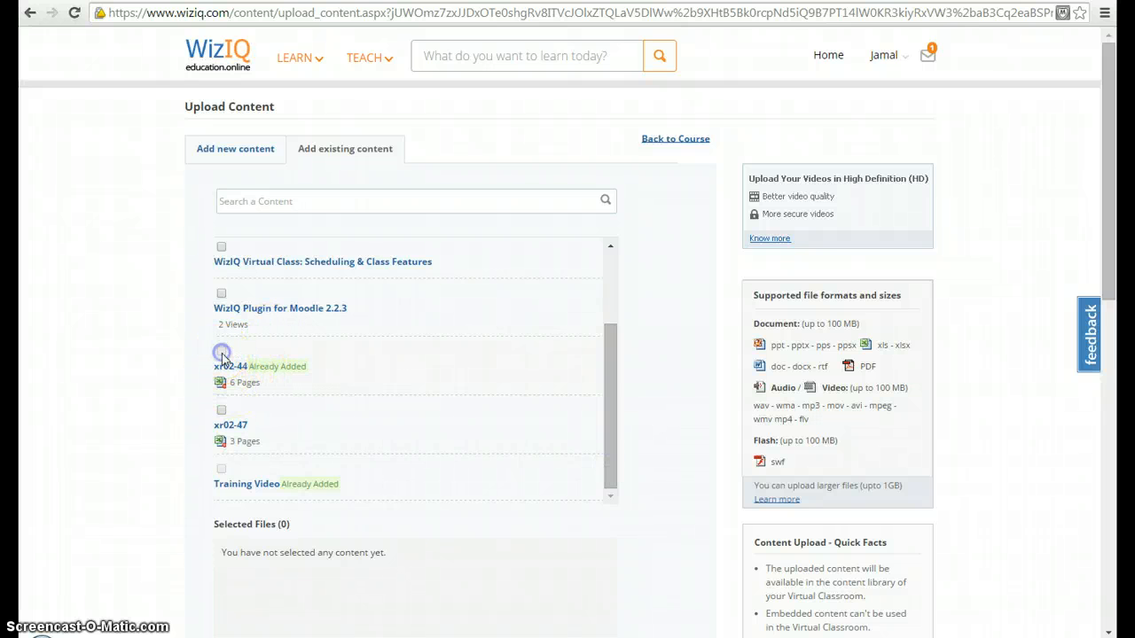
{"action": "left_click", "coordinate": [222, 410]}
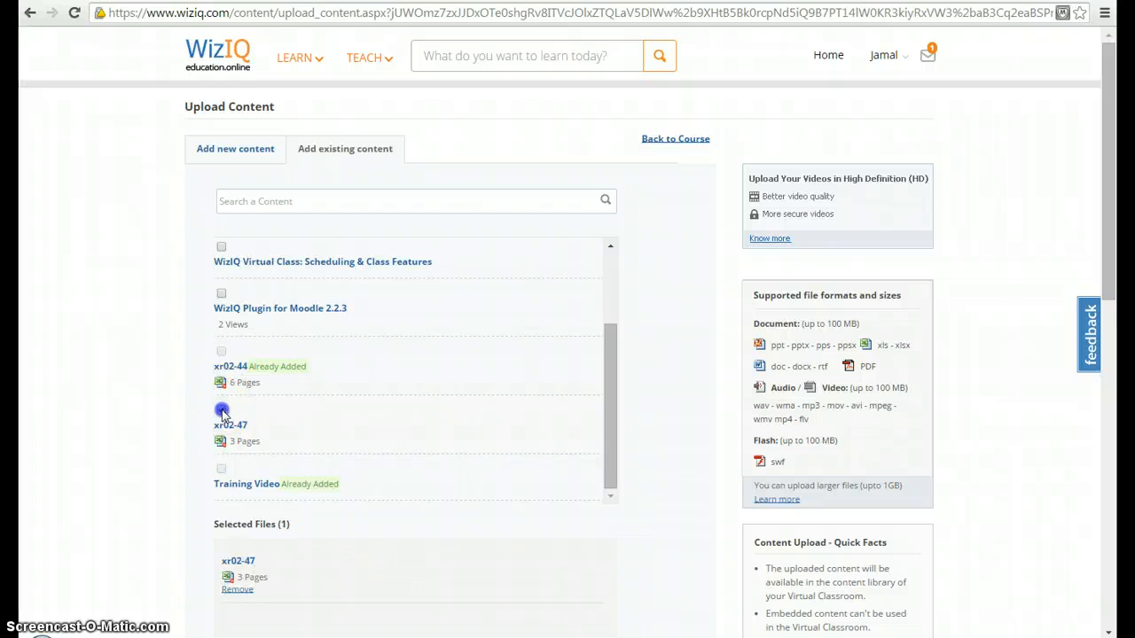
{"action": "left_click", "coordinate": [221, 469]}
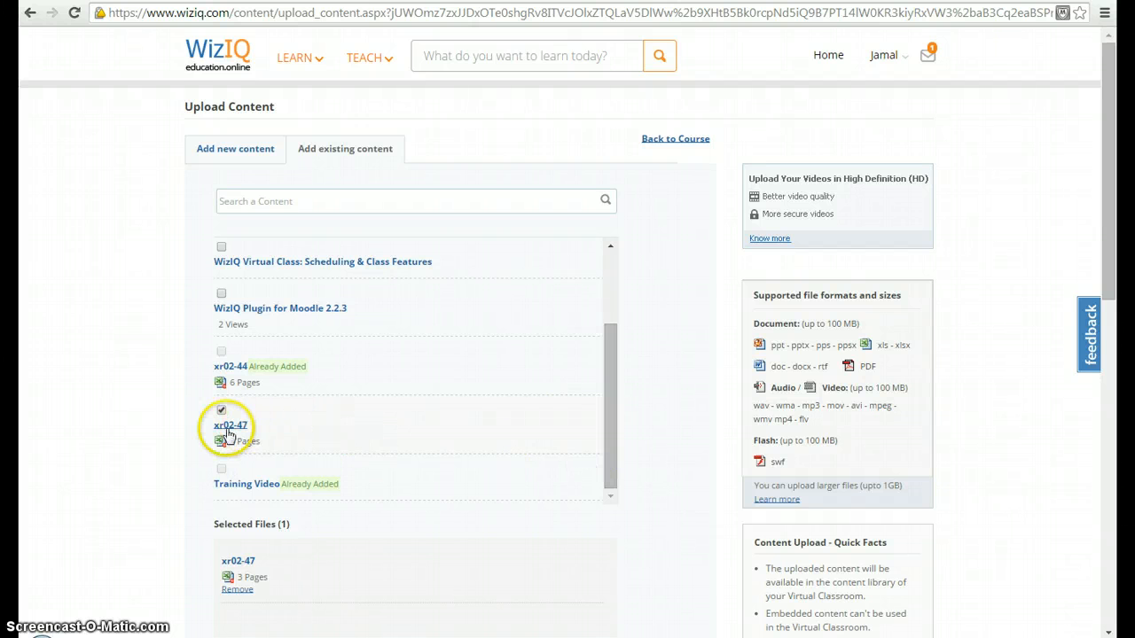
{"action": "left_click", "coordinate": [221, 295]}
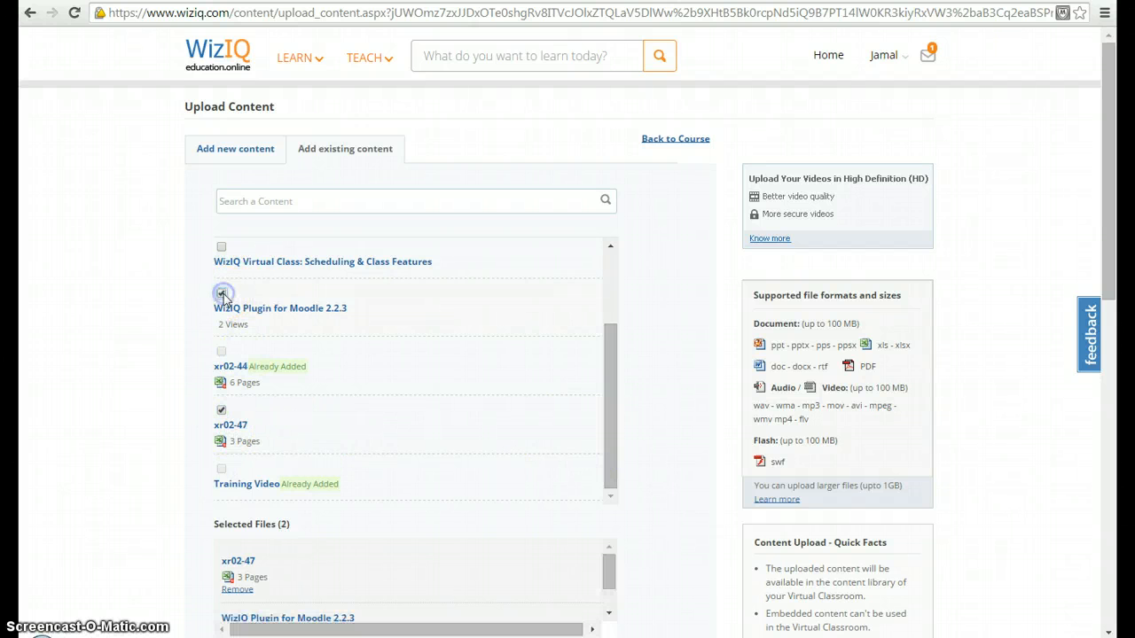
{"action": "scroll", "coordinate": [1118, 284], "scroll_direction": "down", "scroll_amount": 5}
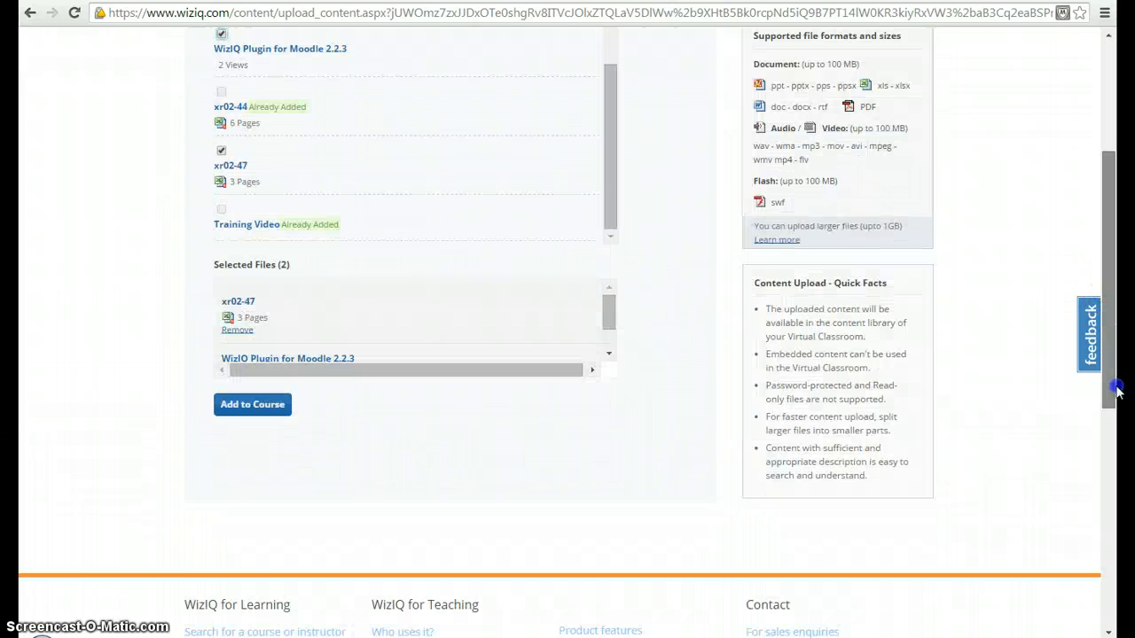
{"action": "left_click", "coordinate": [250, 266]}
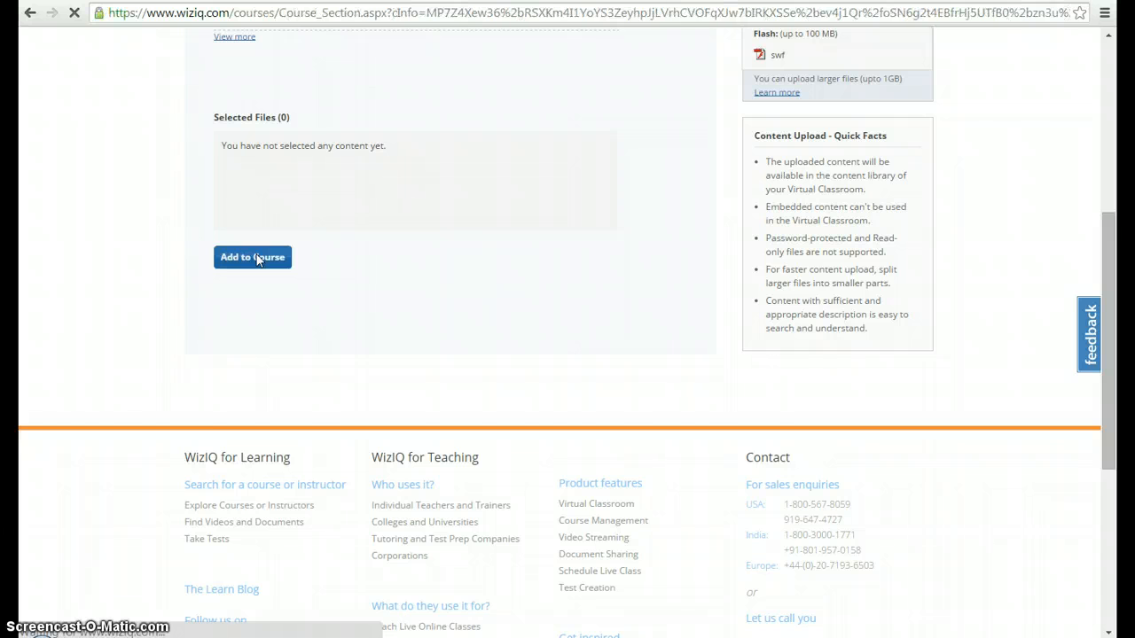
Step: Review the updated Week 1 content and the daily content options in the course schedule
{"action": "left_click", "coordinate": [914, 353]}
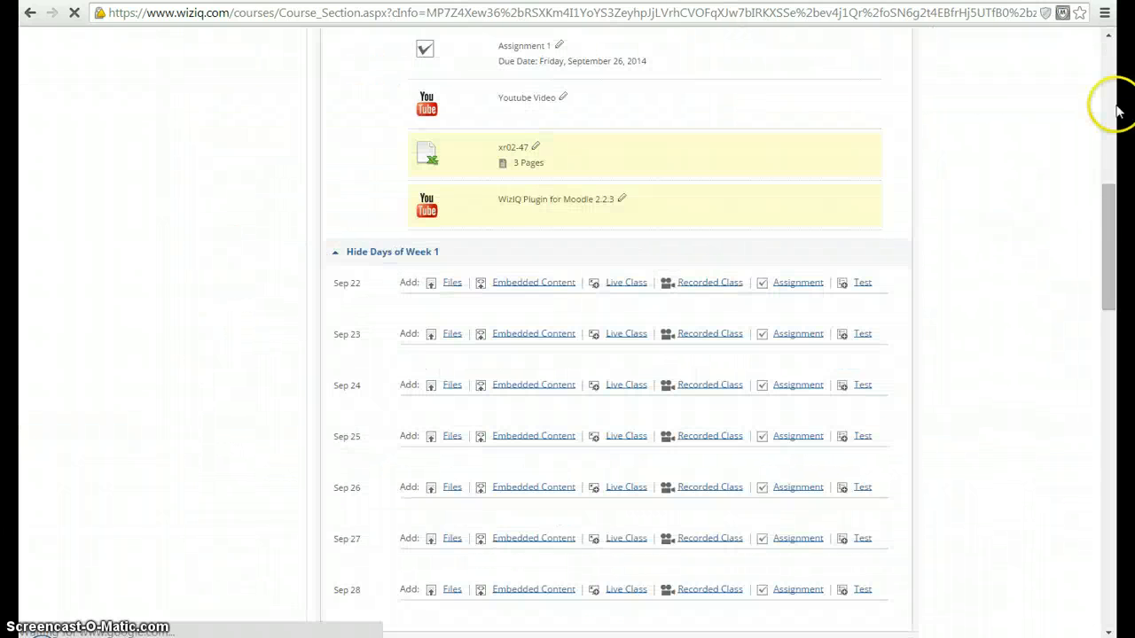
{"action": "left_click_drag", "start_coordinate": [1111, 219], "coordinate": [1115, 185]}
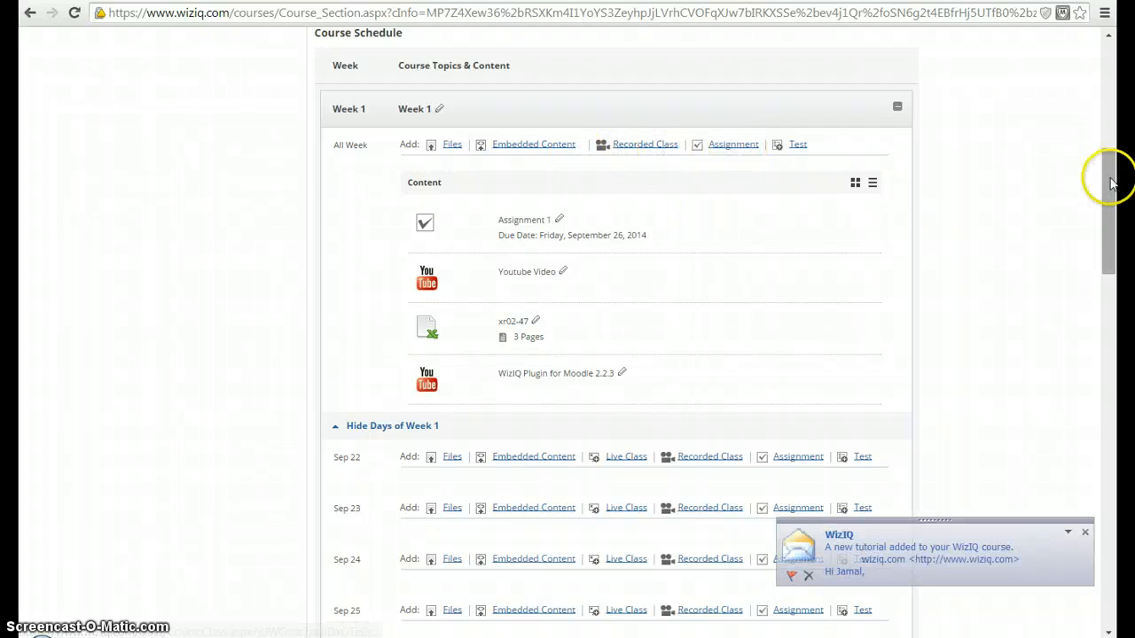
{"action": "left_click_drag", "start_coordinate": [1111, 182], "coordinate": [1115, 94]}
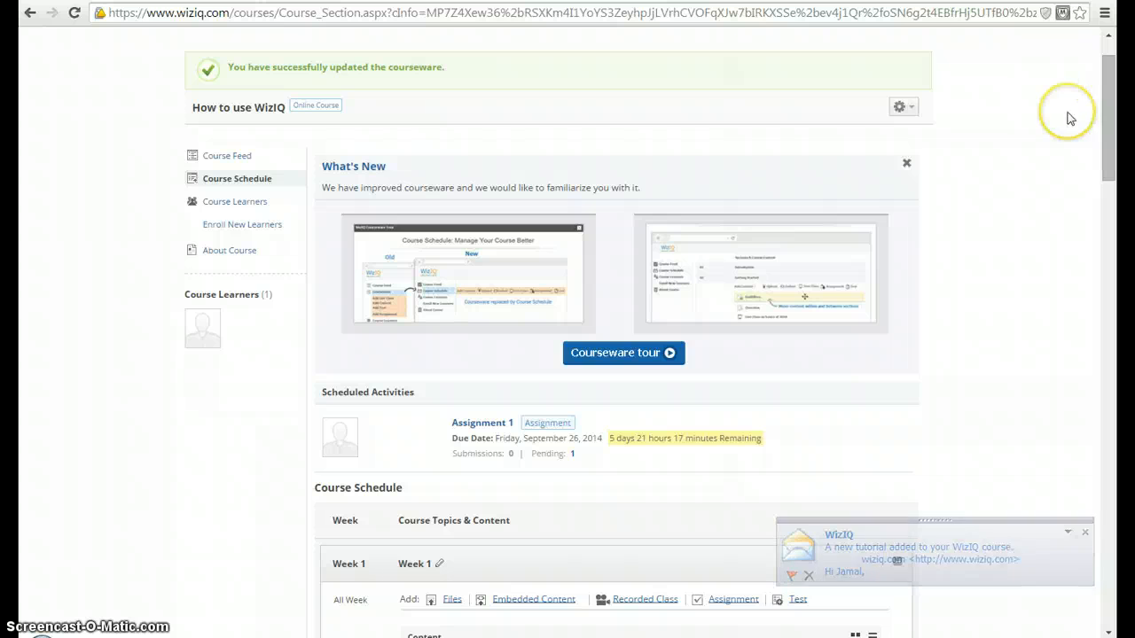
Step: Switch to the Teaching Project Management with WizIQ live class in Internet Explorer and send the chat message "test 1 2 3" to All
{"action": "key", "text": "alt+Tab"}
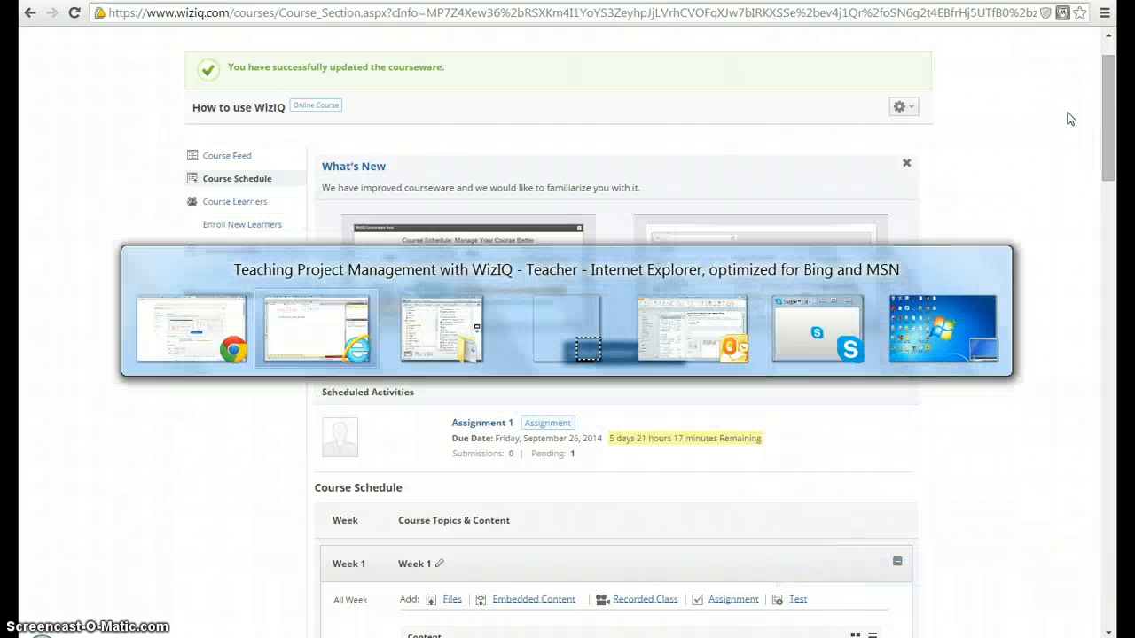
{"action": "key", "text": "alt+Tab"}
{"action": "key", "text": "alt+Tab"}
{"action": "key", "text": "alt+Tab"}
{"action": "key", "text": "alt+Tab"}
{"action": "key", "text": "alt+Tab"}
{"action": "key", "text": "alt+Tab"}
{"action": "key", "text": "alt+Tab"}
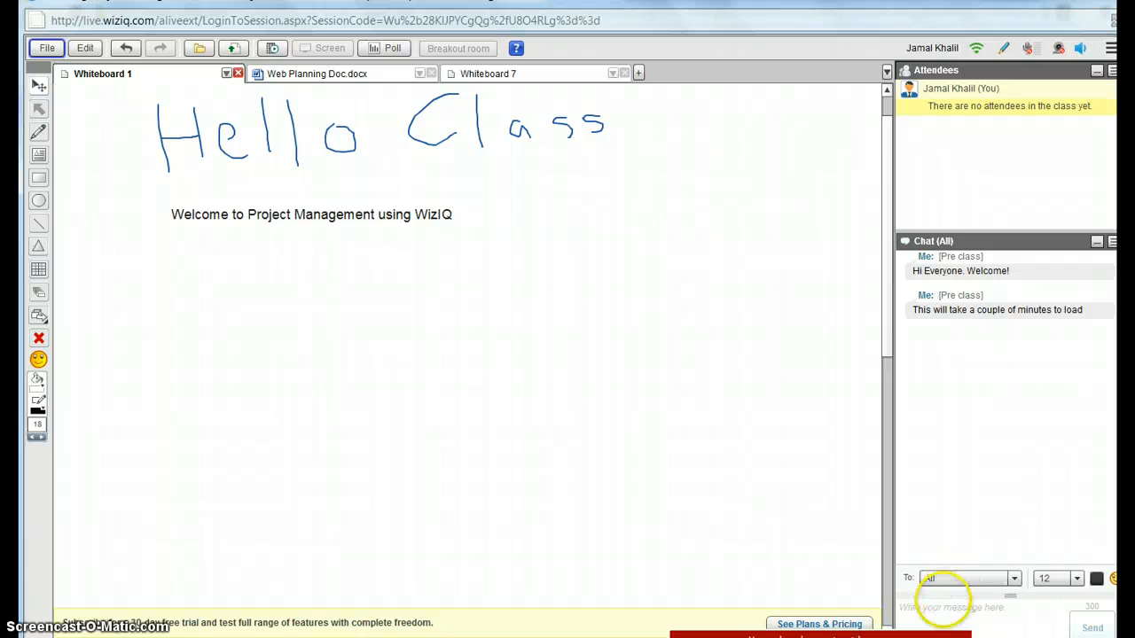
{"action": "left_click", "coordinate": [1016, 579]}
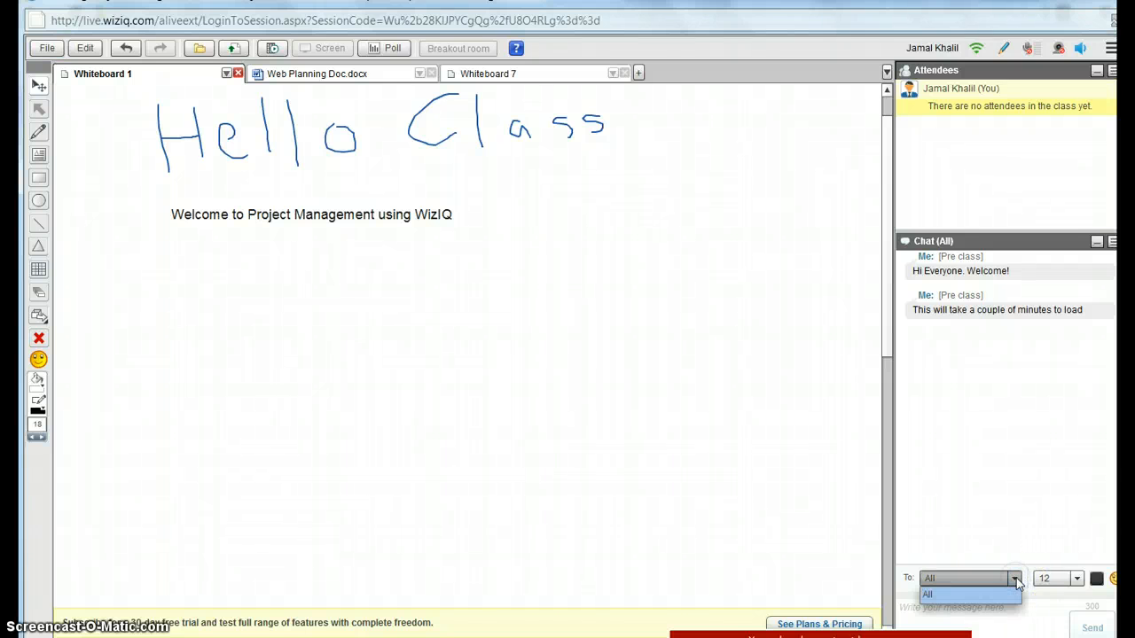
{"action": "left_click", "coordinate": [1015, 579]}
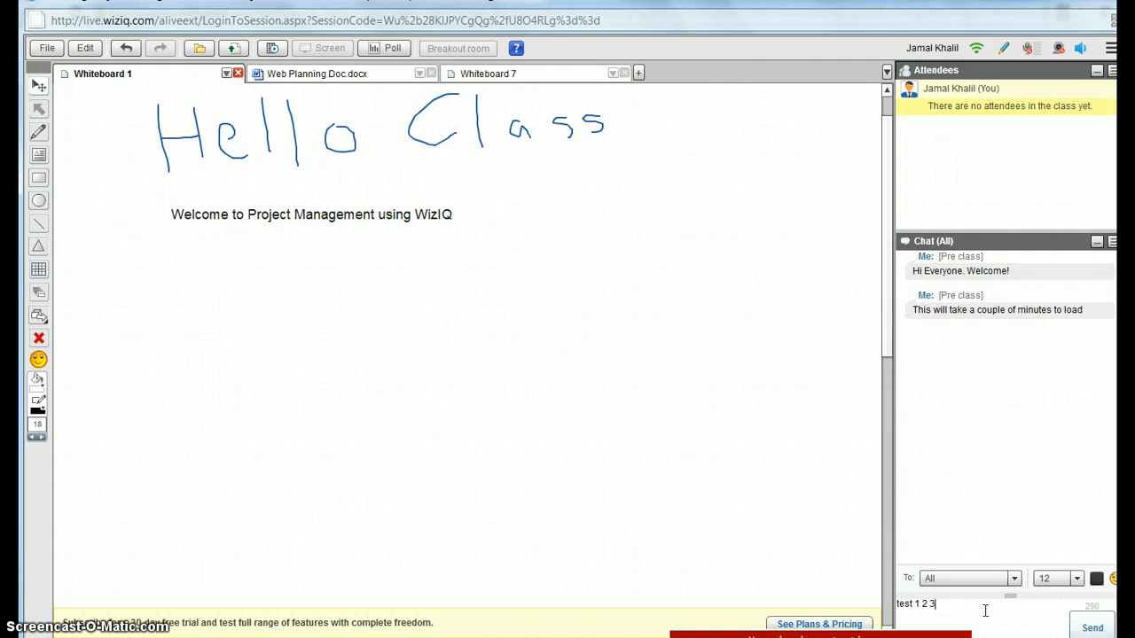
{"action": "key", "text": "Return"}
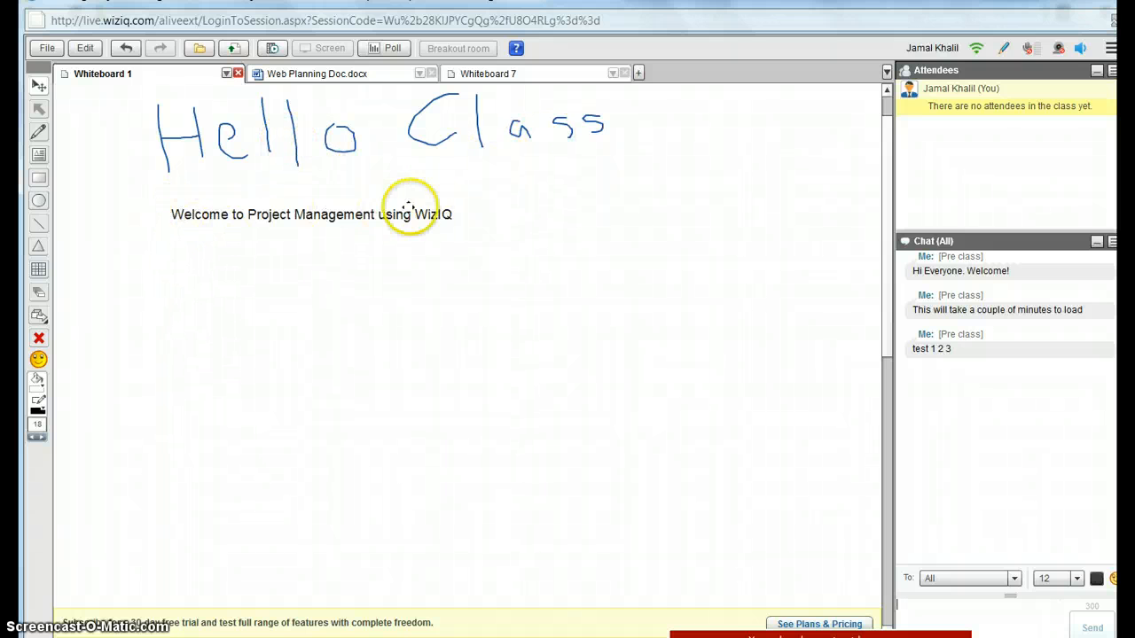
Step: Examine the virtual classroom's file commands, such as snapshot, desktop upload, content library, media player and poll
{"action": "left_click", "coordinate": [47, 53]}
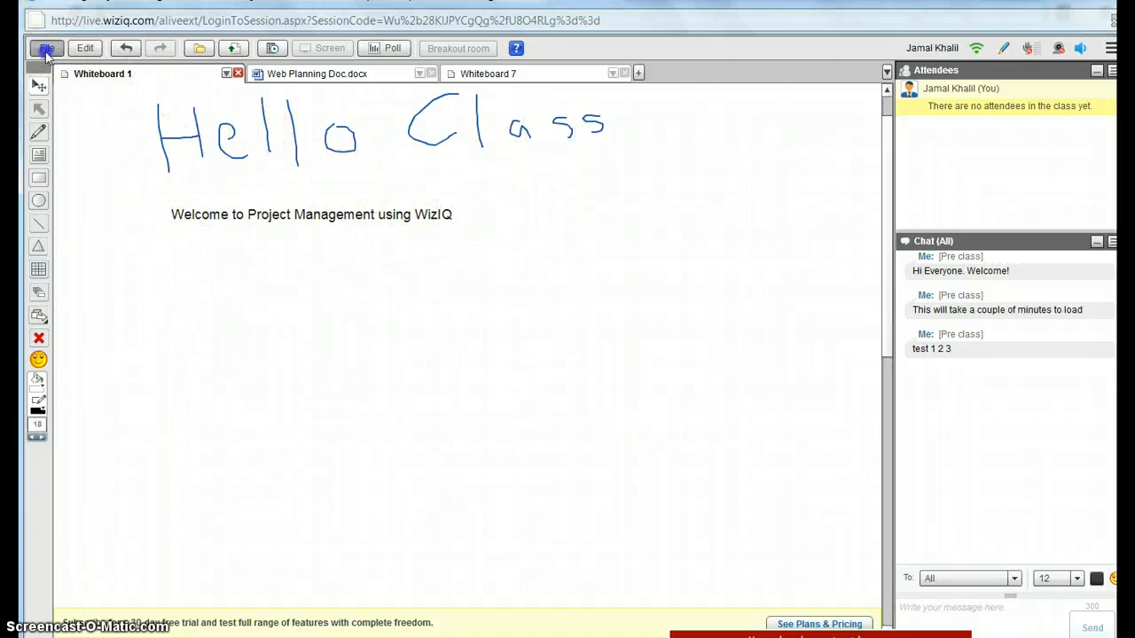
{"action": "left_click", "coordinate": [245, 182]}
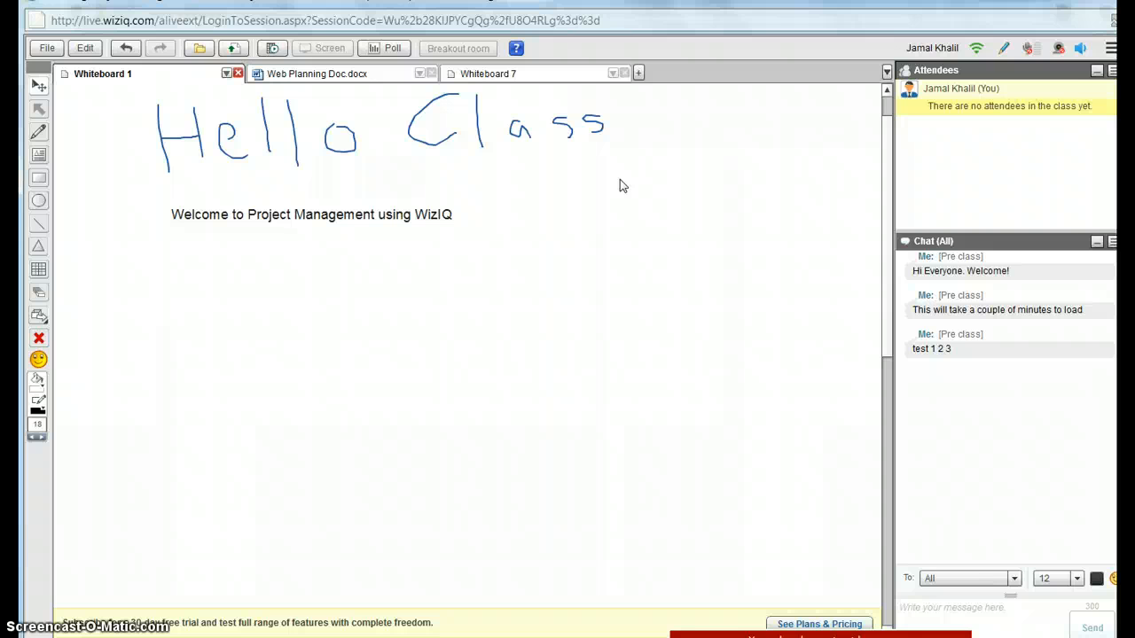
{"action": "left_click", "coordinate": [421, 401]}
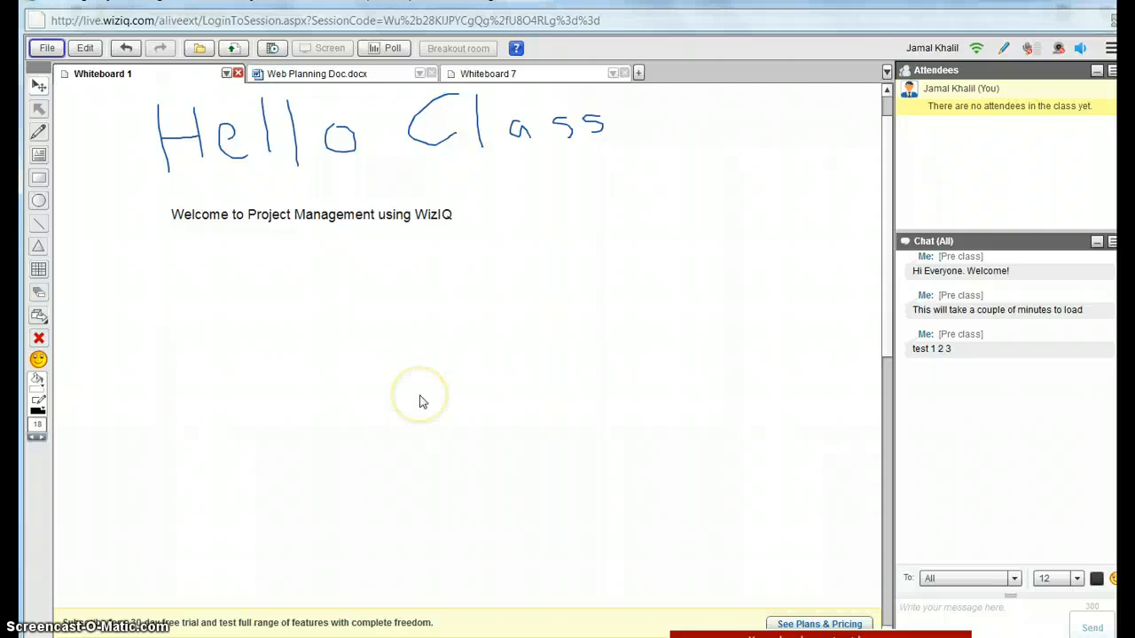